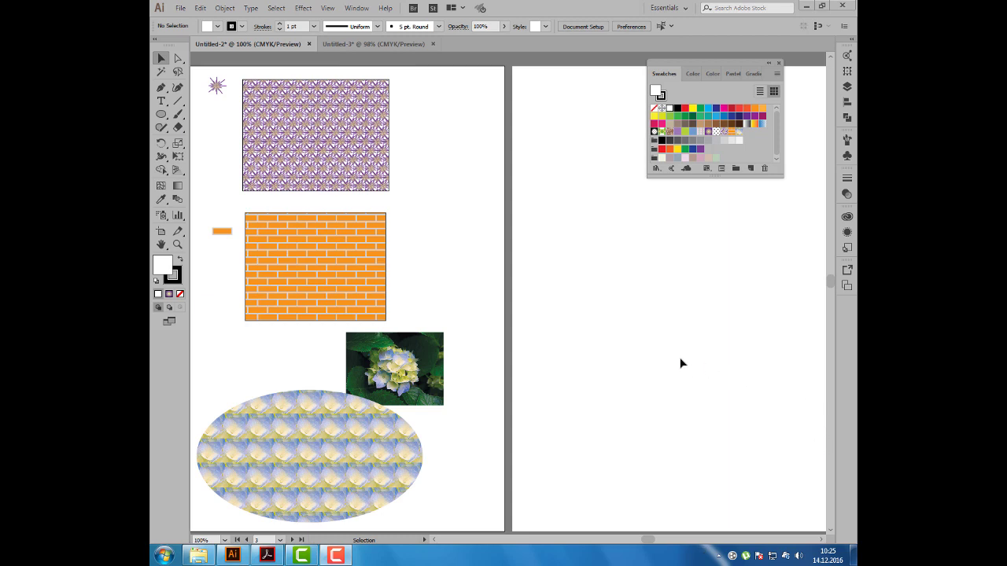
# - Pan the canvas left with the Hand tool to reveal the empty artboard
pyautogui.press('space')
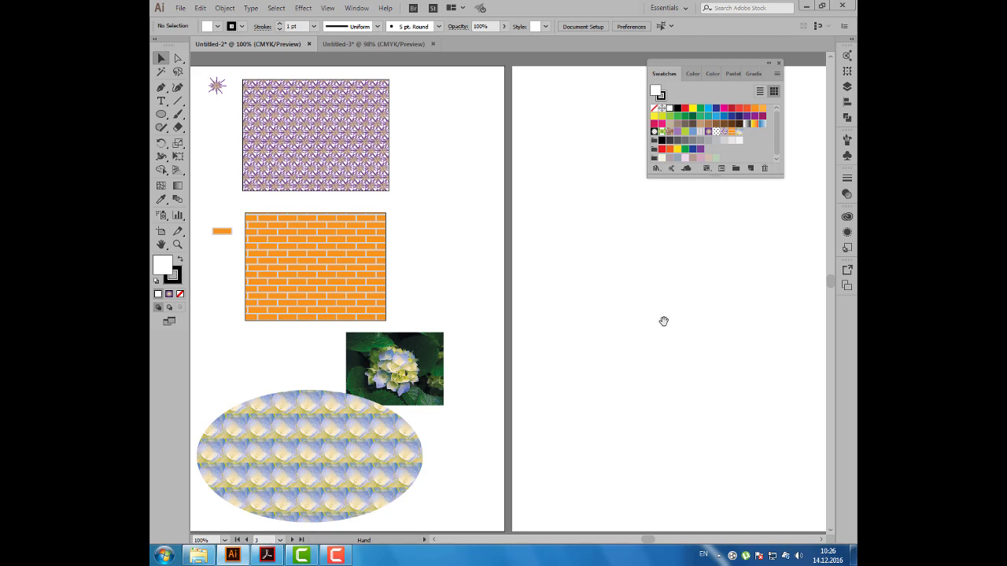
pyautogui.moveTo(663, 321); pyautogui.dragTo(519, 313)
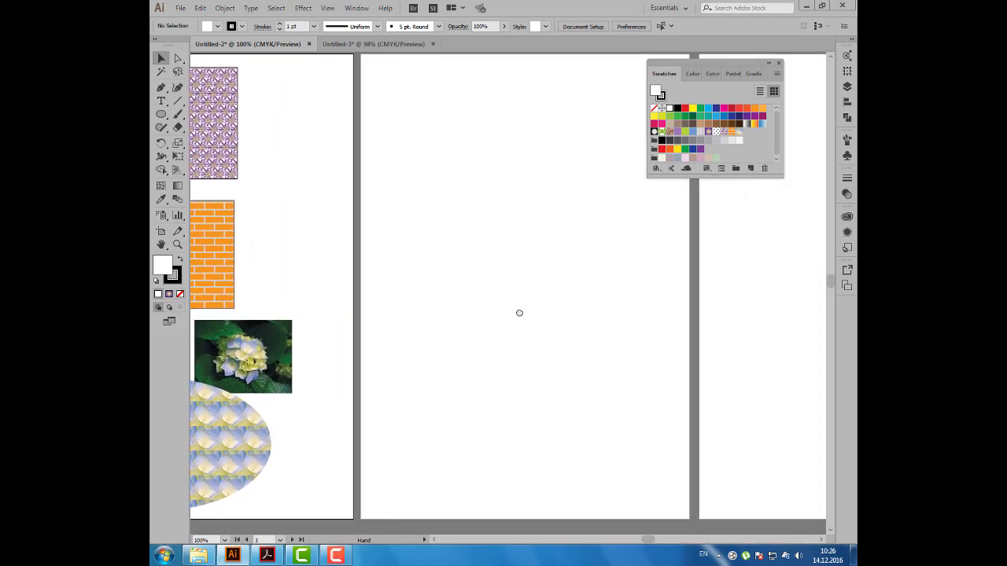
pyautogui.click(267, 555)
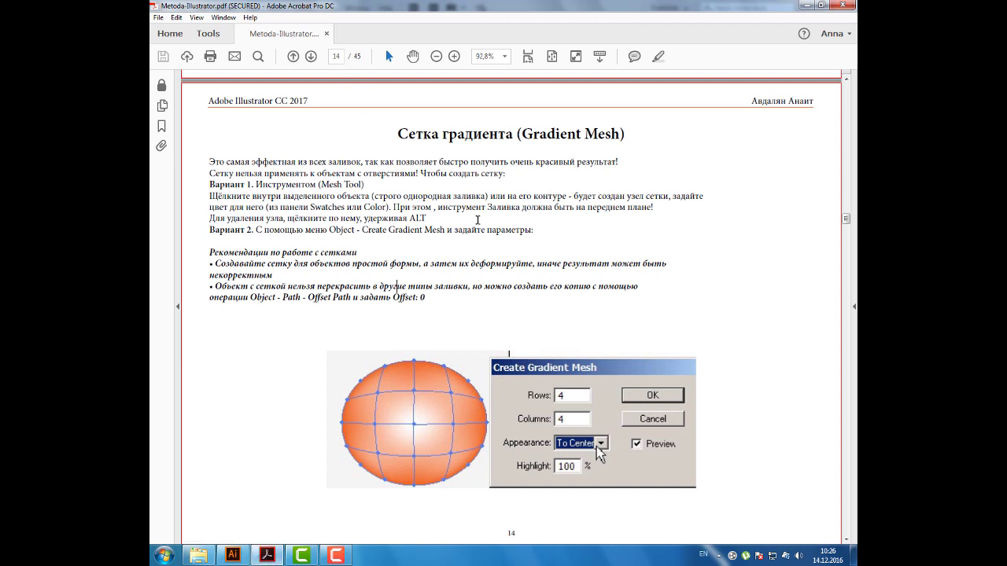
pyautogui.click(266, 556)
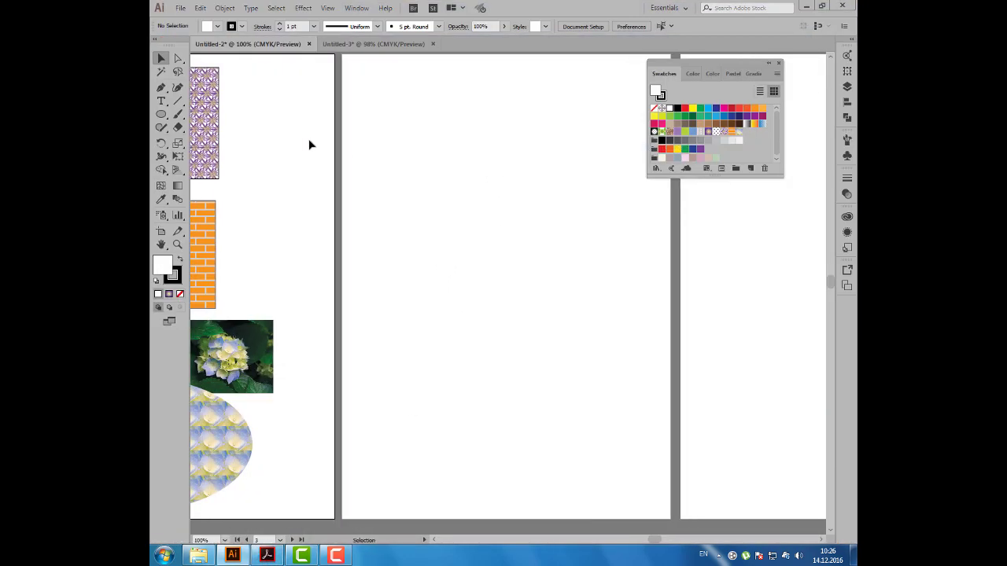
# - Draw an ellipse near the top of the empty artboard
pyautogui.click(161, 114)
pyautogui.moveTo(382, 87); pyautogui.dragTo(485, 151)
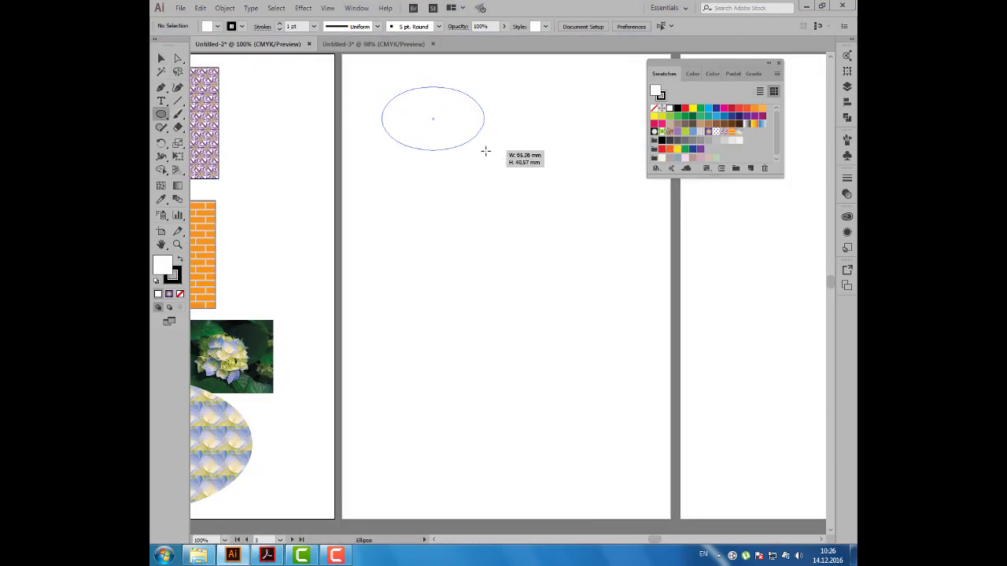
pyautogui.click(161, 60)
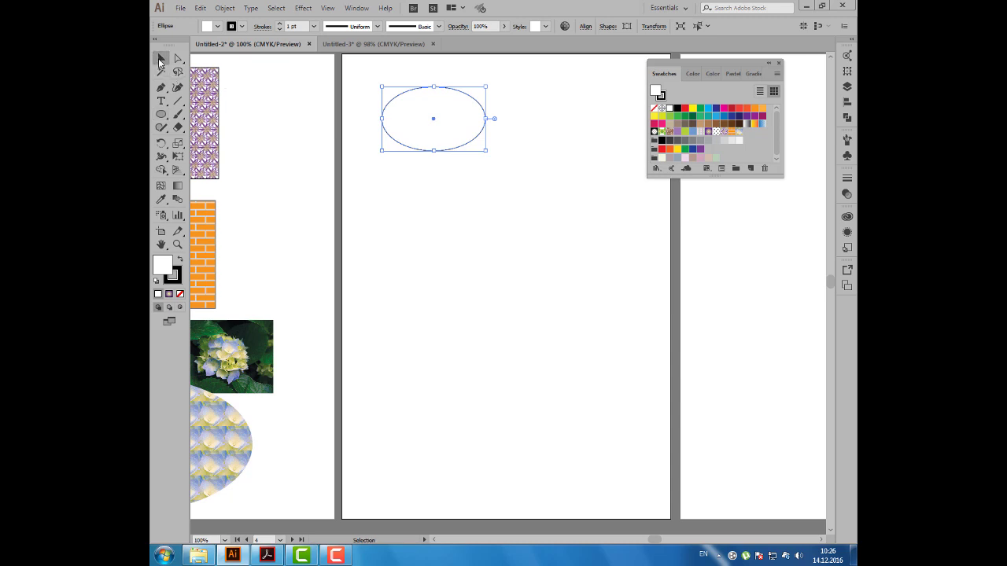
# - Try gradient and polka-dot swatches, then give the ellipse a solid red fill
pyautogui.moveTo(662, 66); pyautogui.dragTo(582, 66)
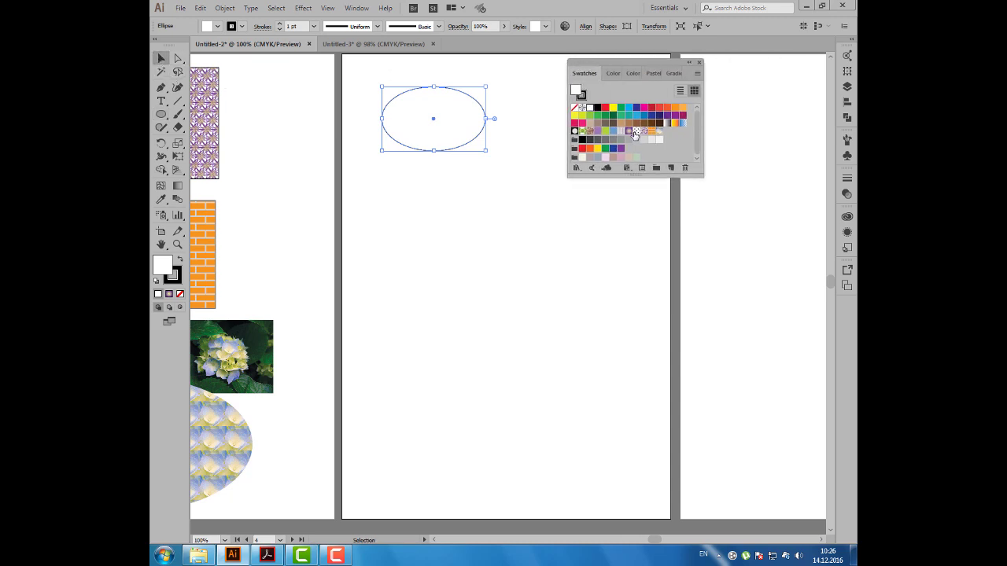
pyautogui.click(629, 132)
pyautogui.click(635, 132)
pyautogui.click(652, 108)
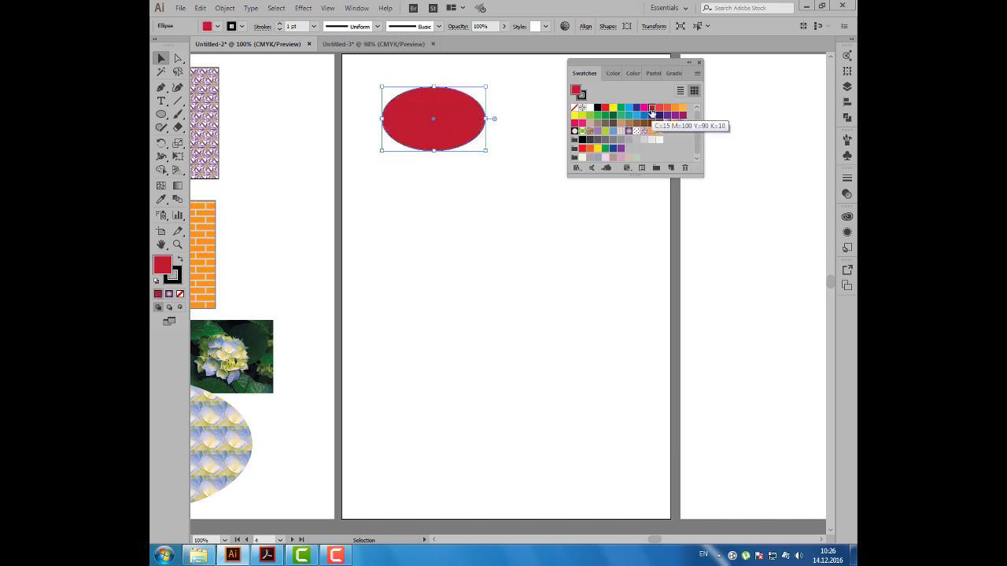
pyautogui.click(225, 8)
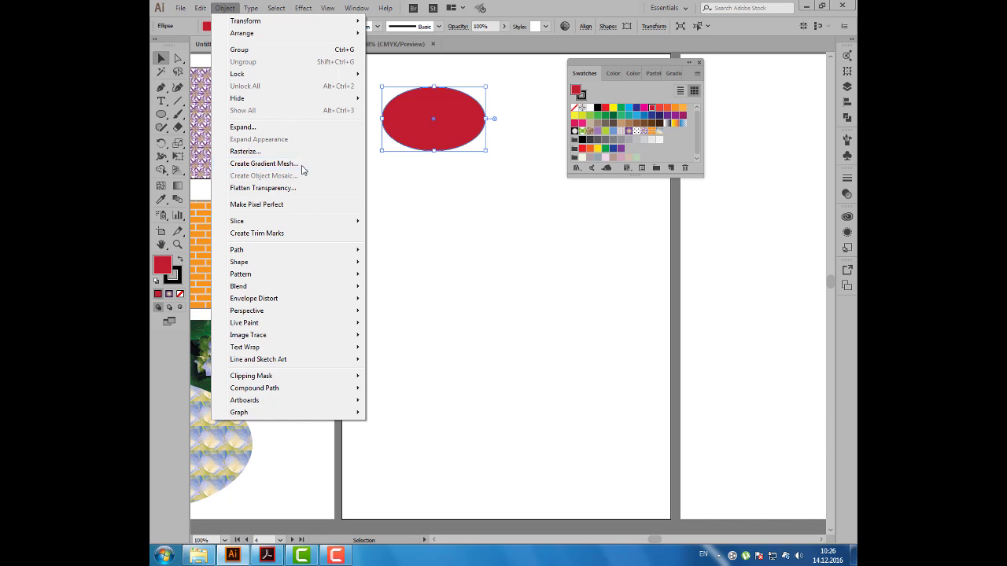
# - In Create Gradient Mesh with Preview on, set 5 rows and 5 columns
pyautogui.click(302, 168)
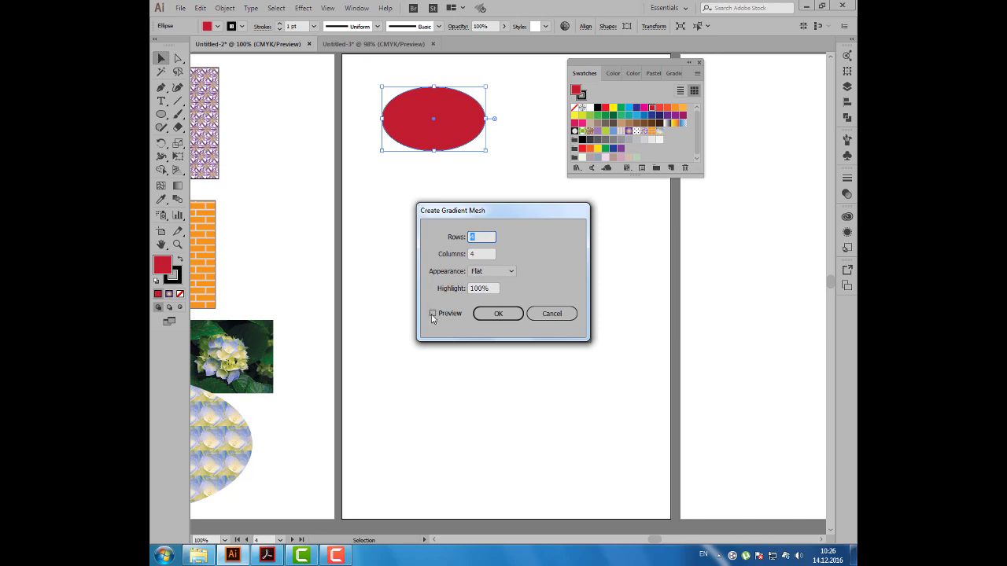
pyautogui.click(431, 315)
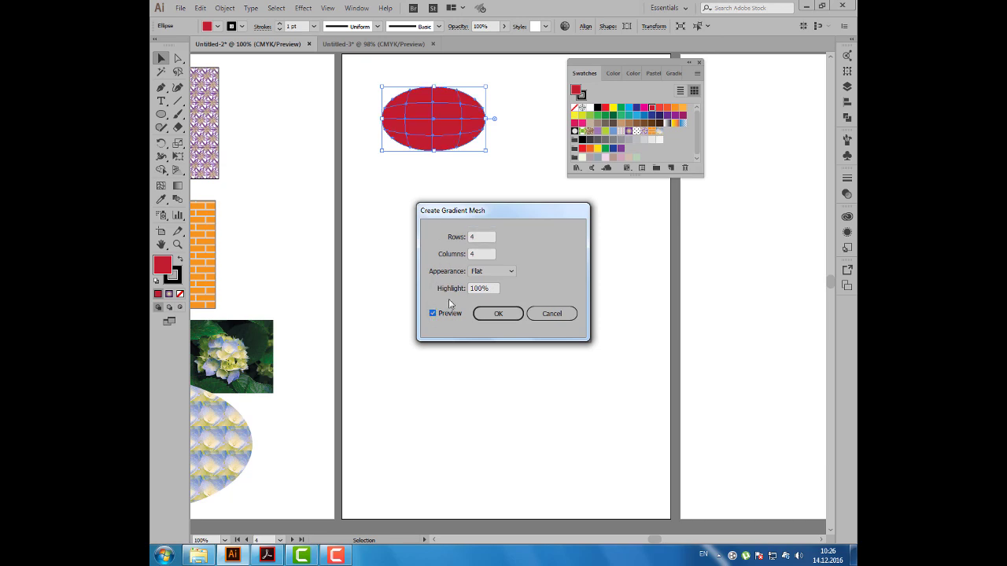
pyautogui.doubleClick(480, 237)
pyautogui.doubleClick(477, 254)
pyautogui.doubleClick(479, 236)
pyautogui.write('5')
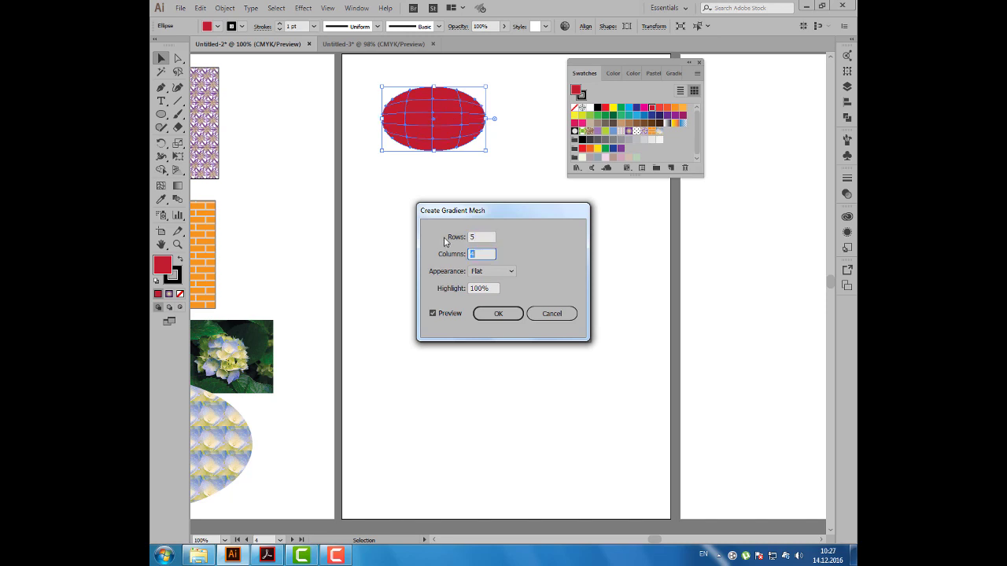
pyautogui.press('Tab')
pyautogui.write('5')
pyautogui.press('Tab')
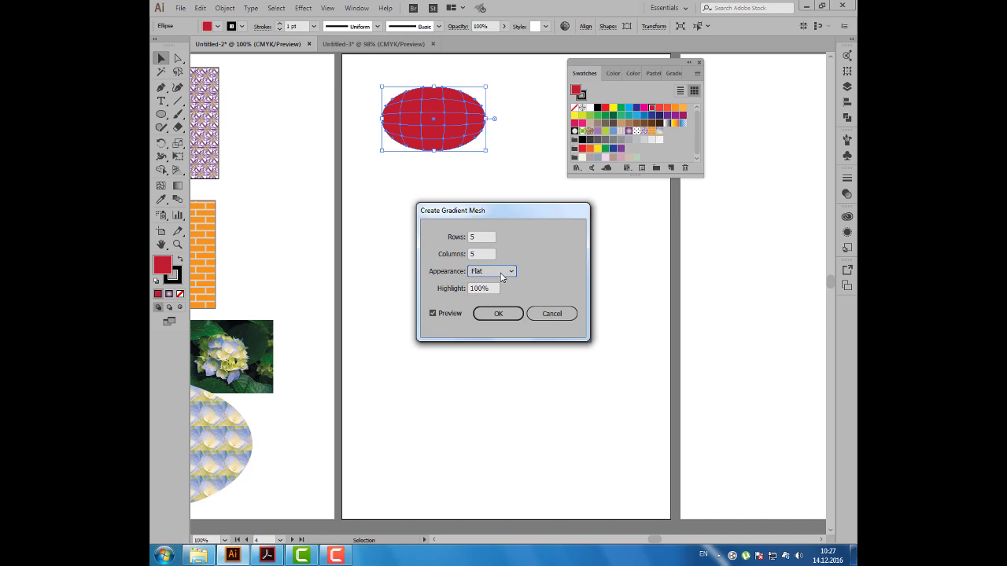
# - Set the mesh Appearance to To Center with 100% highlight and apply it
pyautogui.click(502, 274)
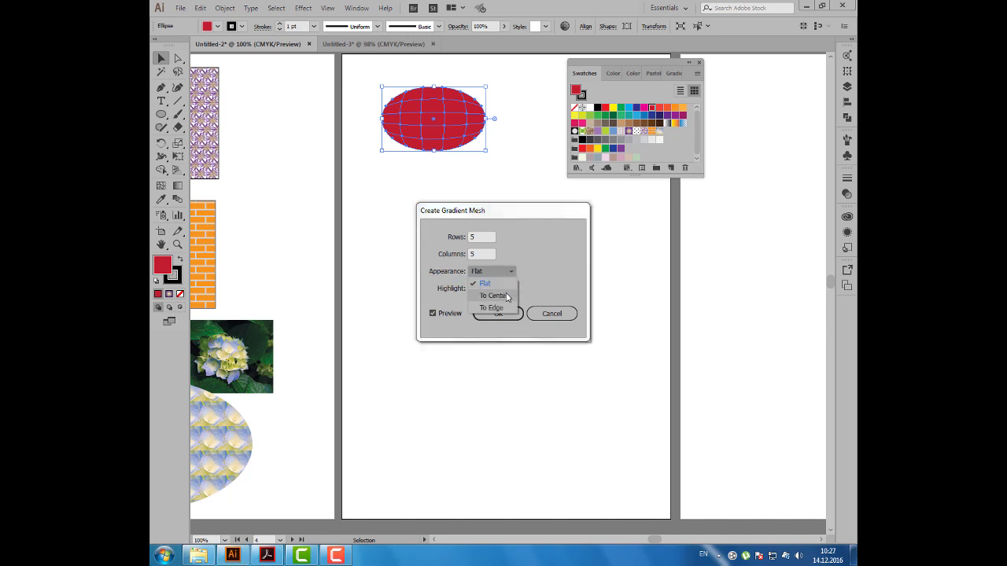
pyautogui.click(507, 296)
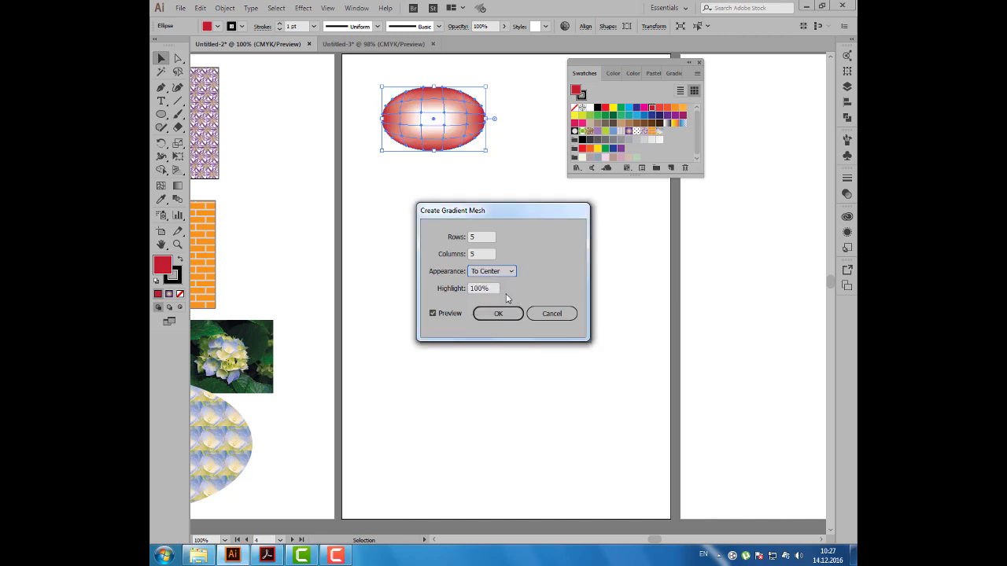
pyautogui.click(508, 271)
pyautogui.click(495, 305)
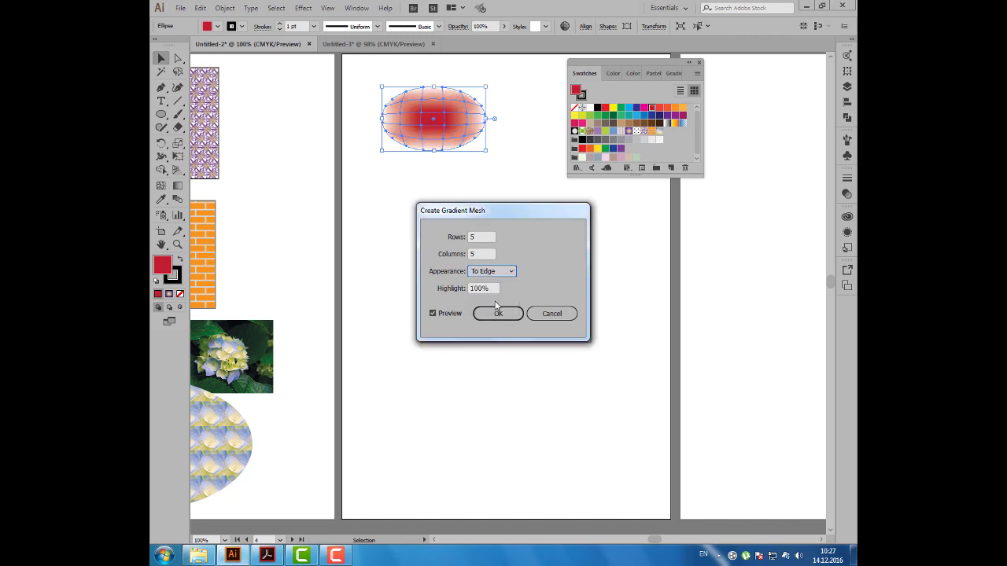
pyautogui.click(504, 275)
pyautogui.click(501, 297)
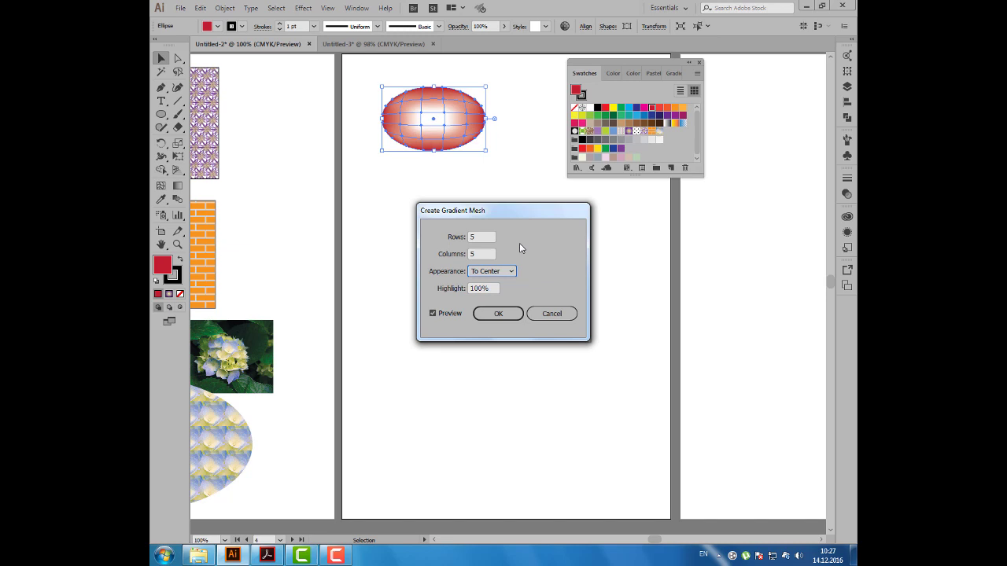
pyautogui.click(507, 321)
# - Nudge the mesh ellipse up-left, shift the Swatches panel right, and pan slightly left
pyautogui.click(443, 196)
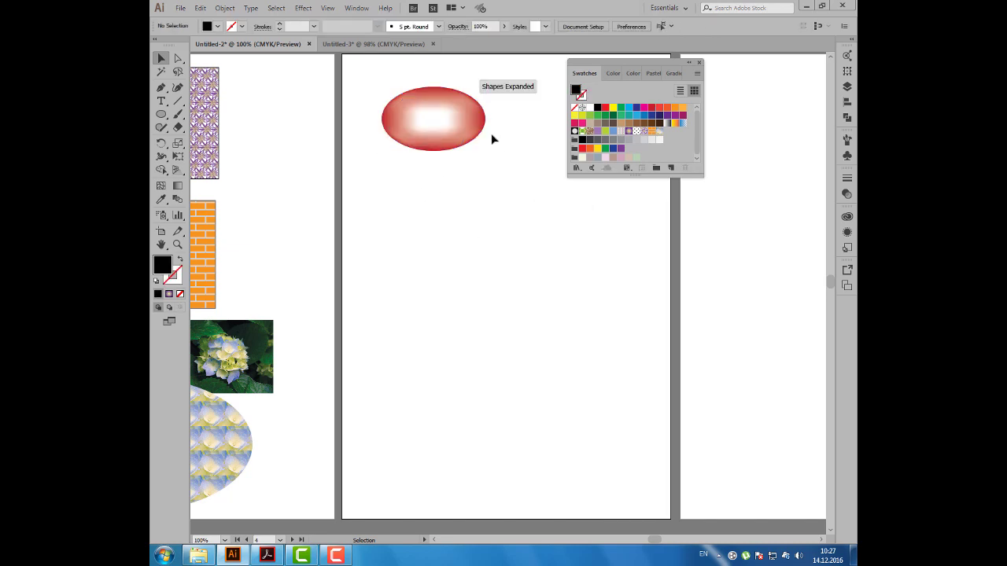
pyautogui.moveTo(456, 131); pyautogui.dragTo(443, 121)
pyautogui.click(545, 92)
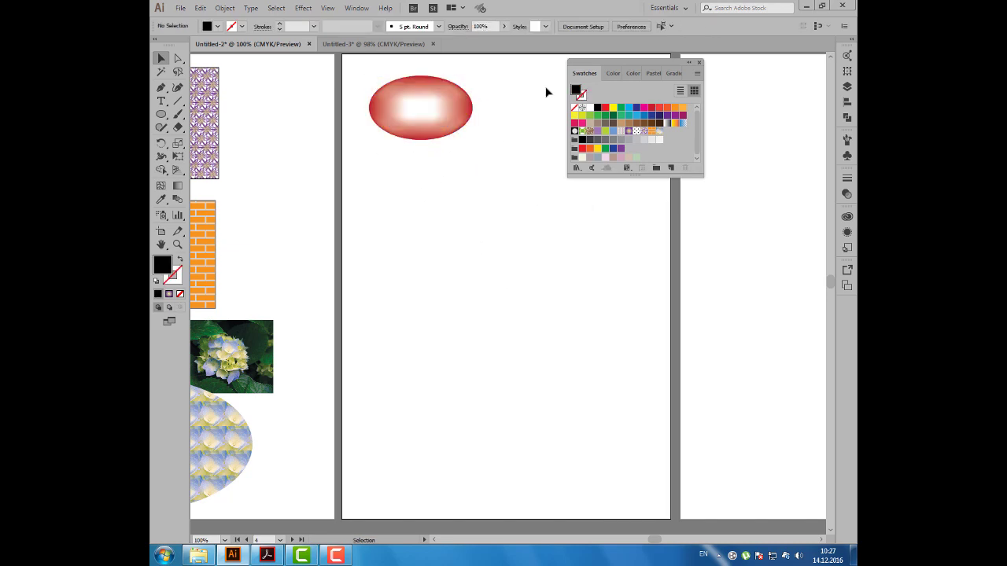
pyautogui.moveTo(571, 66); pyautogui.dragTo(608, 64)
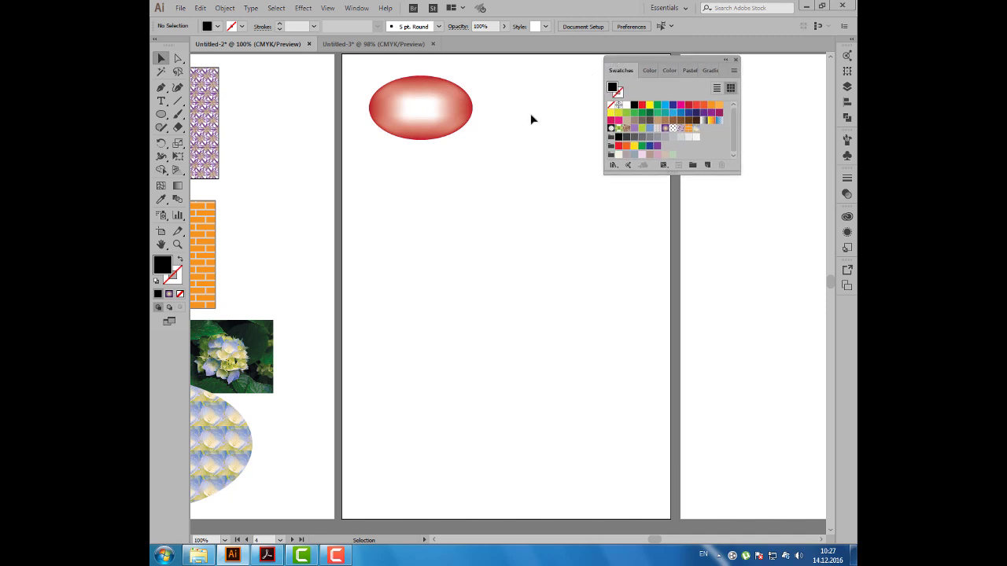
pyautogui.moveTo(546, 111); pyautogui.dragTo(512, 111)
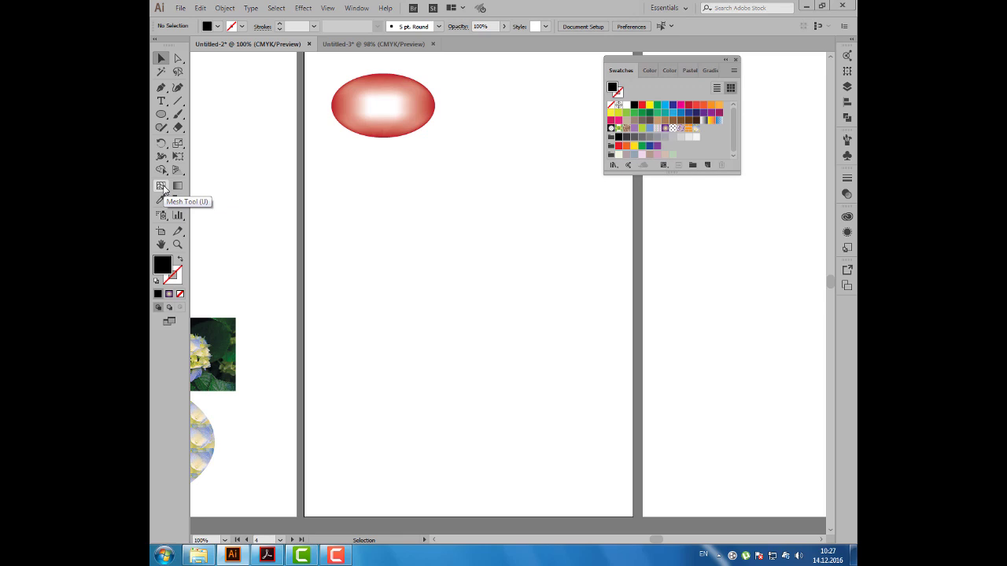
# - Draw a second ellipse below the red one and fill it brown
pyautogui.click(160, 115)
pyautogui.moveTo(372, 181); pyautogui.dragTo(483, 249)
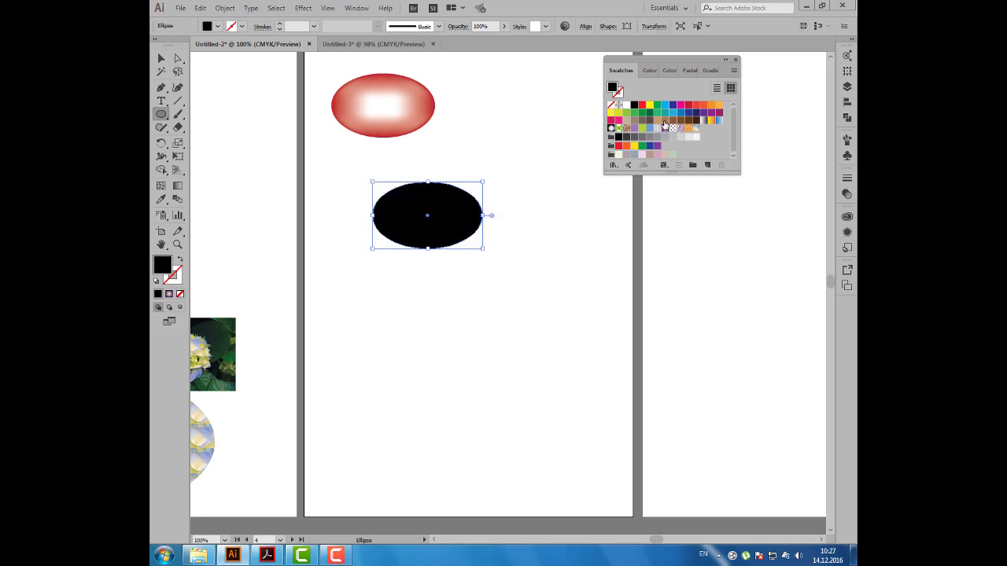
pyautogui.click(665, 120)
# - Drag the brown ellipse's anchors into a flat-bottomed dome and move it up-right
pyautogui.click(178, 58)
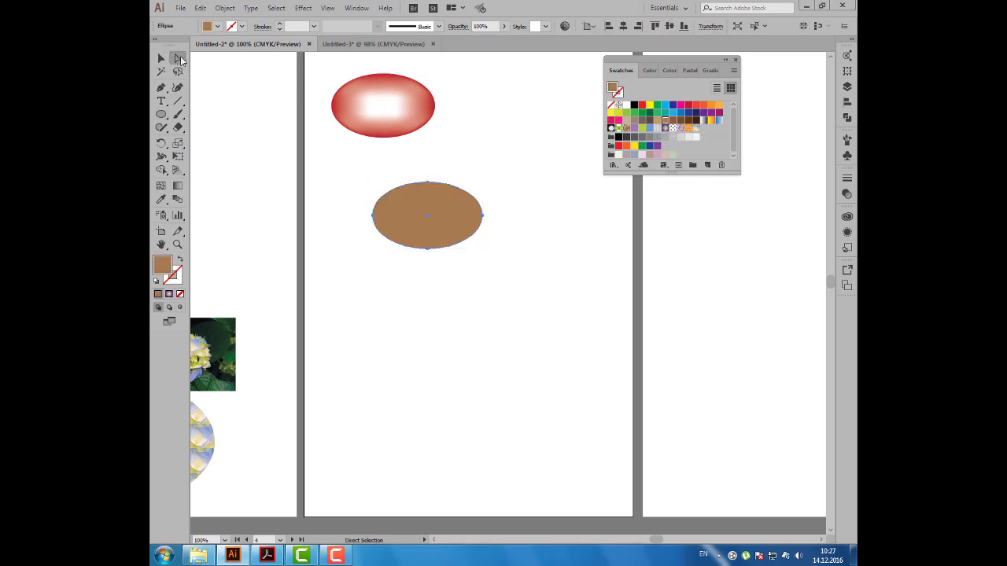
pyautogui.click(428, 248)
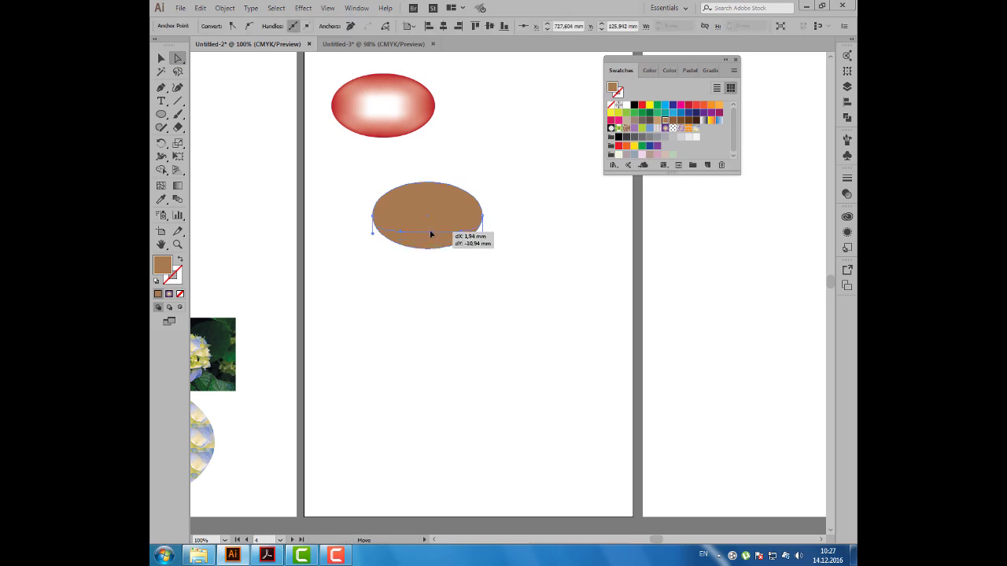
pyautogui.moveTo(428, 248); pyautogui.dragTo(427, 231)
pyautogui.moveTo(428, 182)
pyautogui.mouseDown()
pyautogui.moveTo(428, 170)
pyautogui.moveTo(475, 170)
pyautogui.mouseUp()
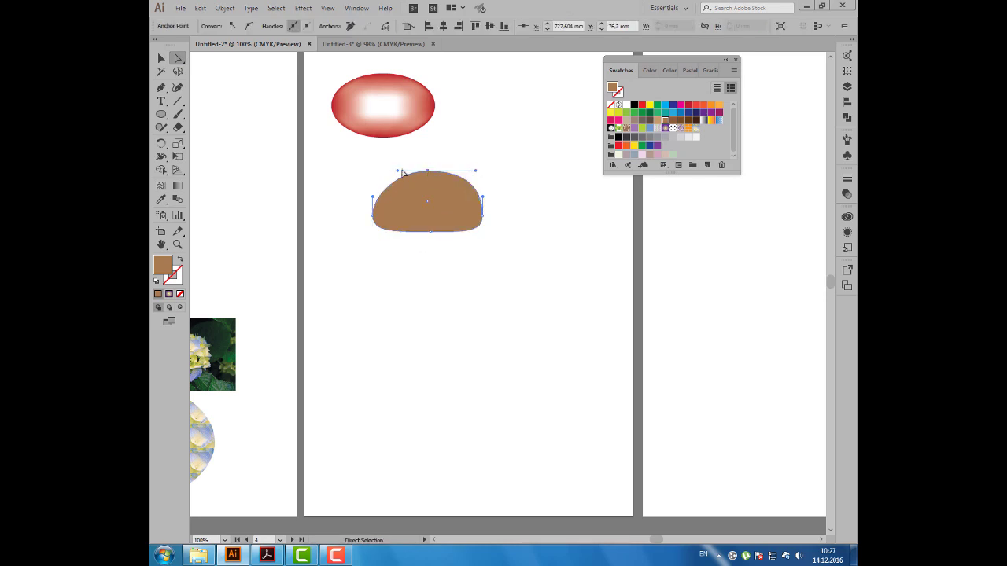
pyautogui.moveTo(397, 170); pyautogui.dragTo(383, 169)
pyautogui.moveTo(431, 231); pyautogui.dragTo(429, 227)
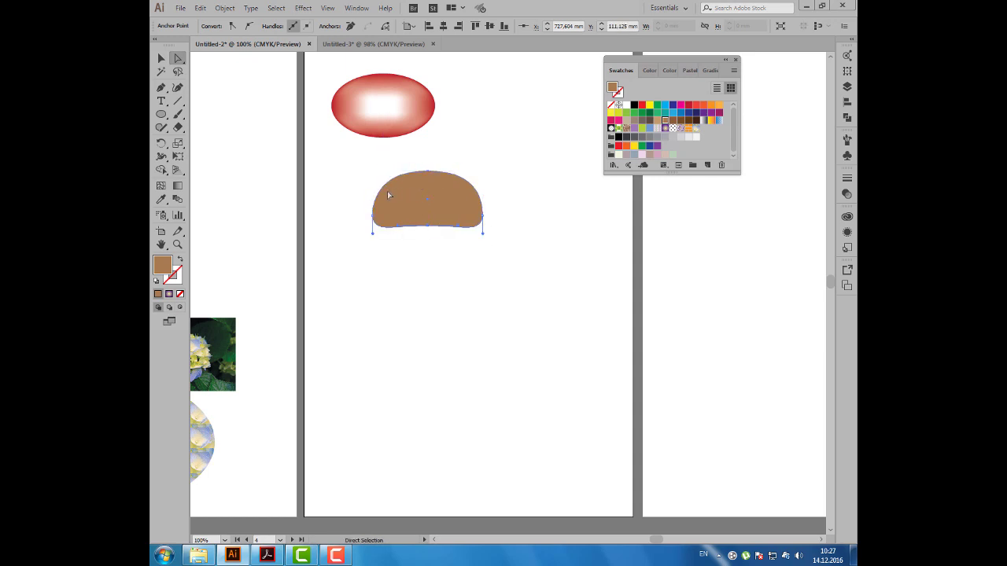
pyautogui.click(161, 58)
pyautogui.click(258, 142)
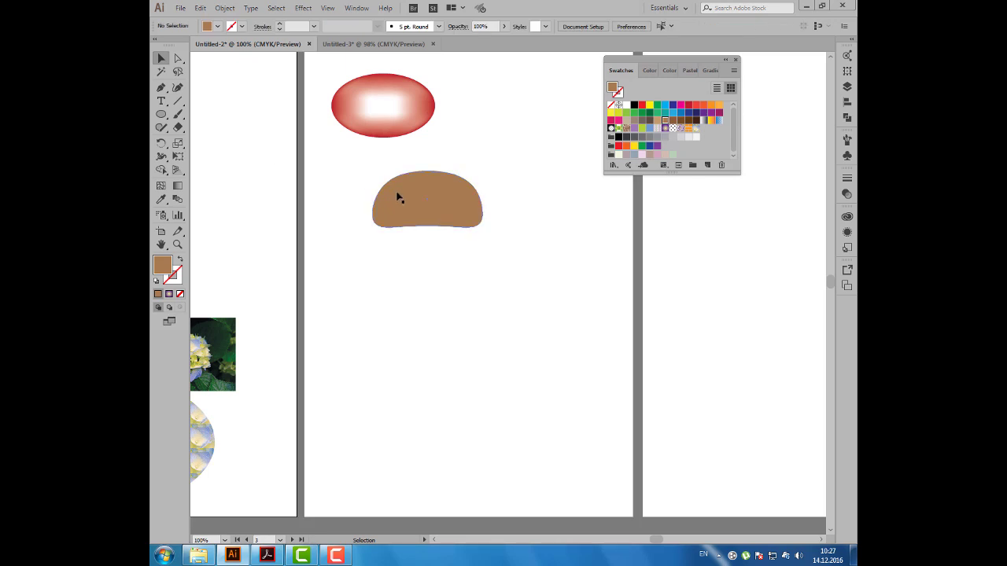
pyautogui.moveTo(397, 198); pyautogui.dragTo(412, 186)
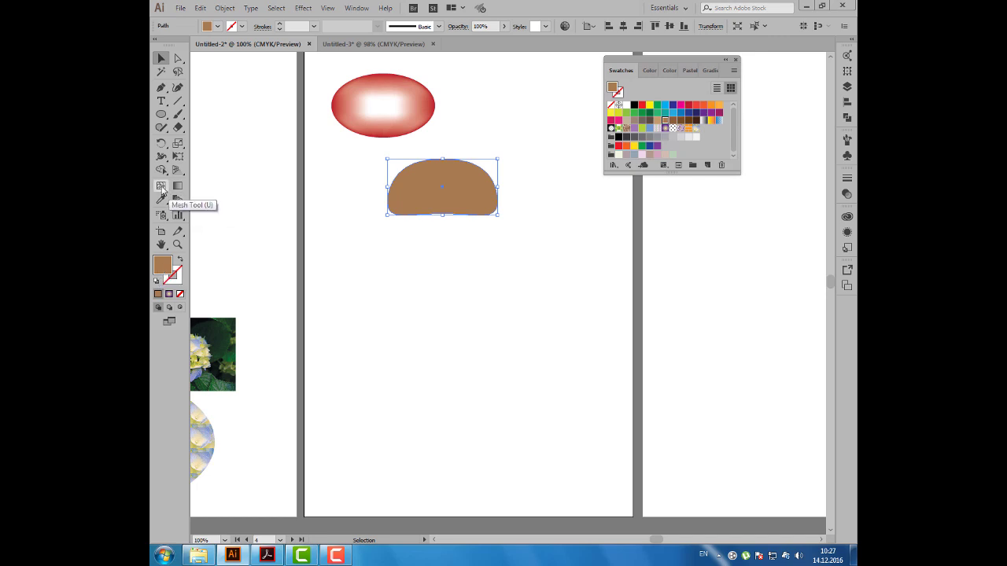
# - Add a light tan mesh point on the cap's upper left, undoing extra mesh lines
pyautogui.click(161, 186)
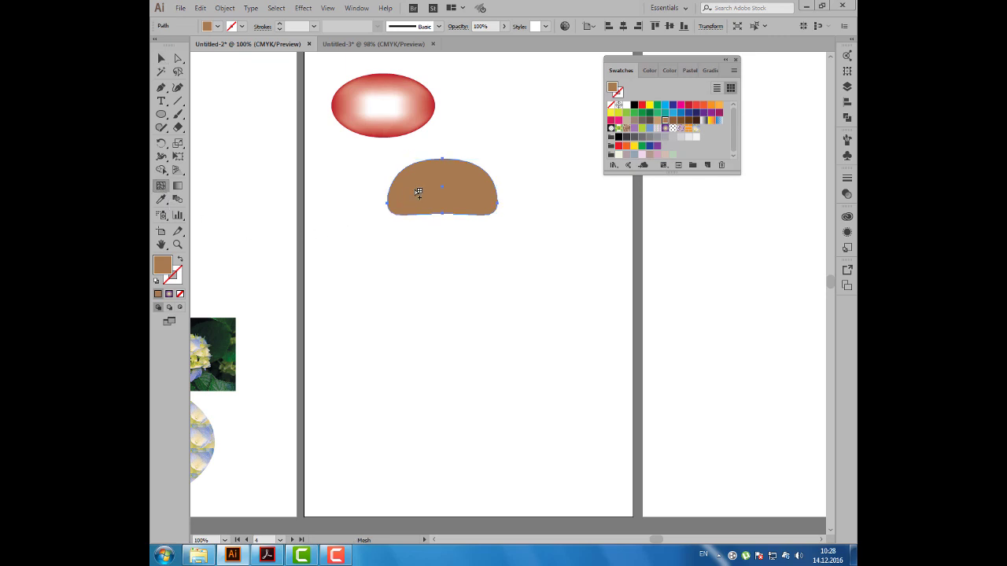
pyautogui.click(420, 185)
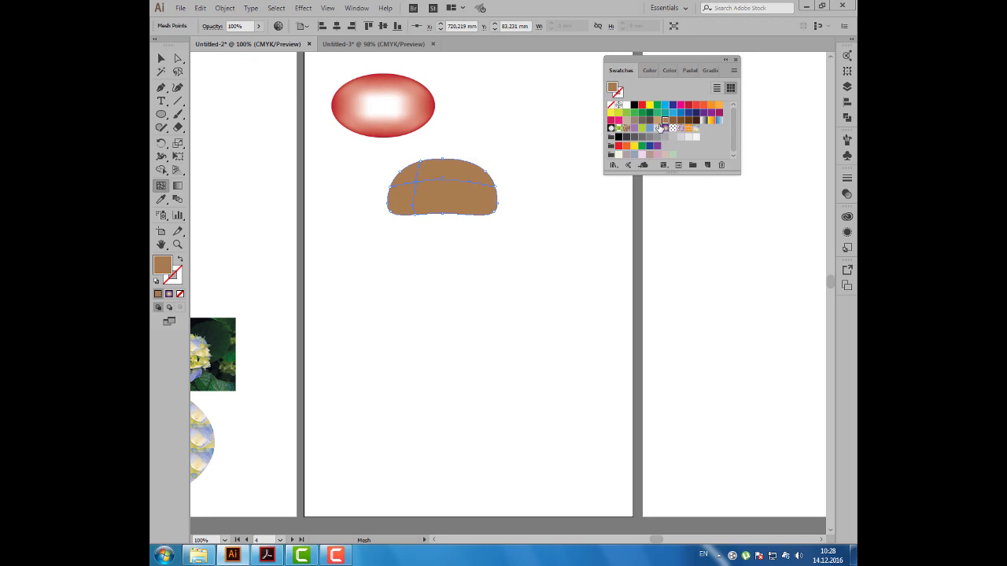
pyautogui.click(655, 123)
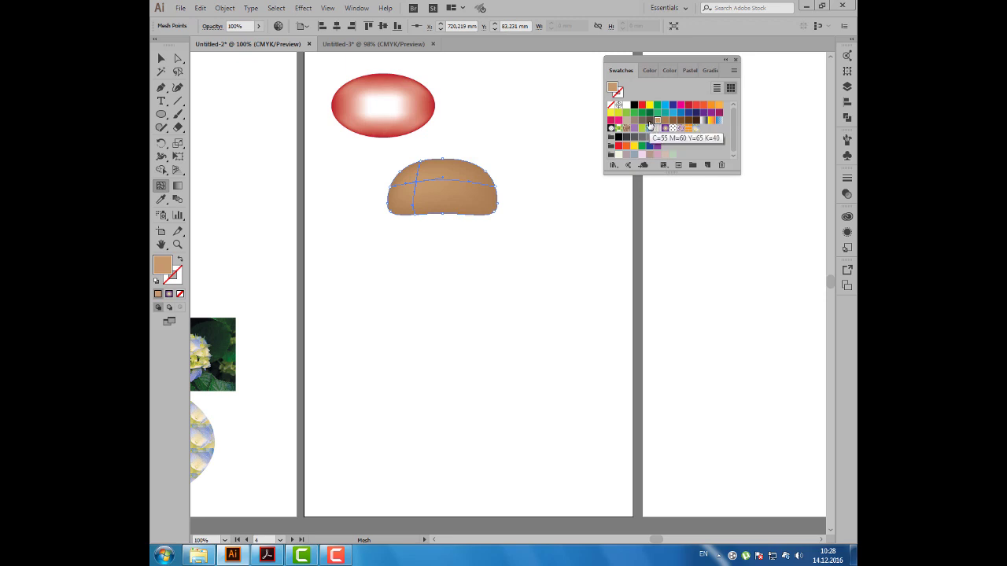
pyautogui.click(474, 186)
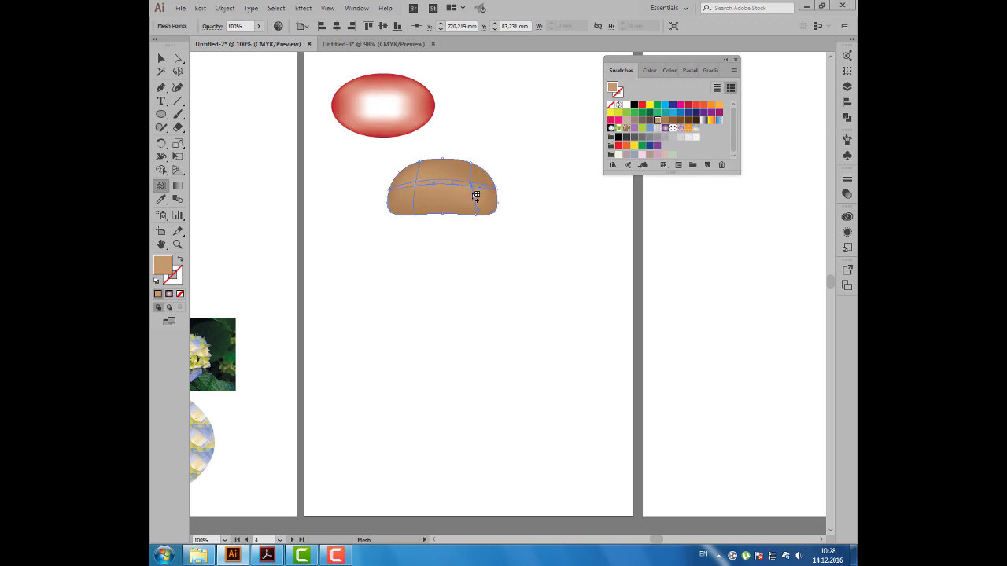
pyautogui.click(472, 202)
pyautogui.hotkey('ctrl', 'z')
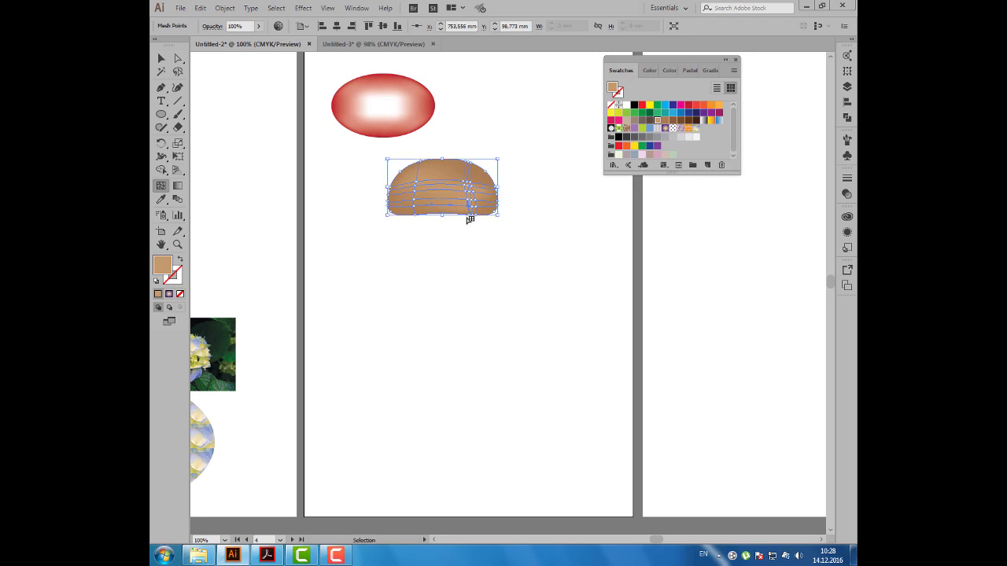
pyautogui.hotkey('ctrl', 'z')
pyautogui.hotkey('ctrl', 'z')
pyautogui.hotkey('ctrl', 'z')
pyautogui.press('u')
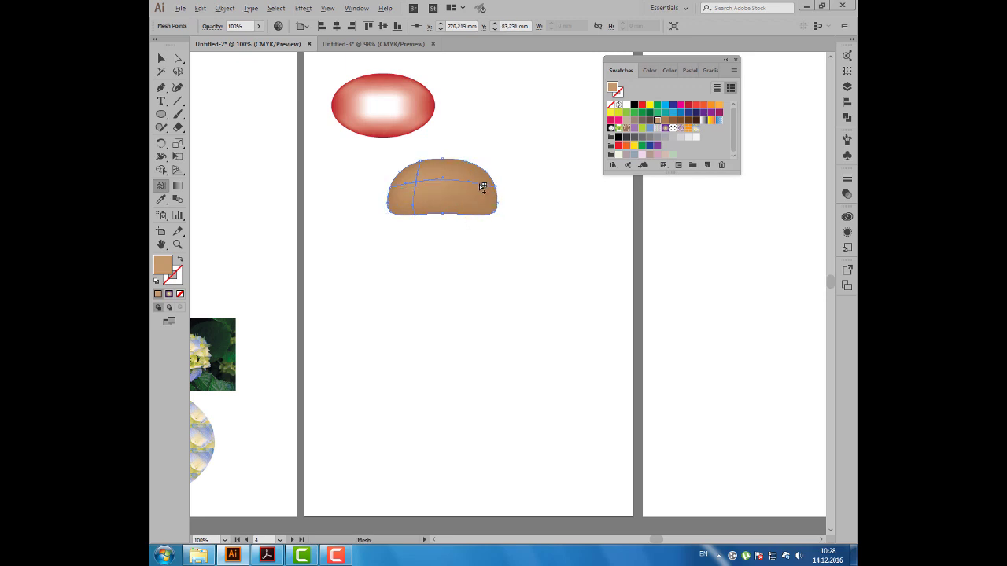
pyautogui.scroll(1, 488, 185)
# - Add a C=35 M=60 Y=80 K=25 dark brown mesh point on the cap's upper right
pyautogui.scroll(1, 436, 214)
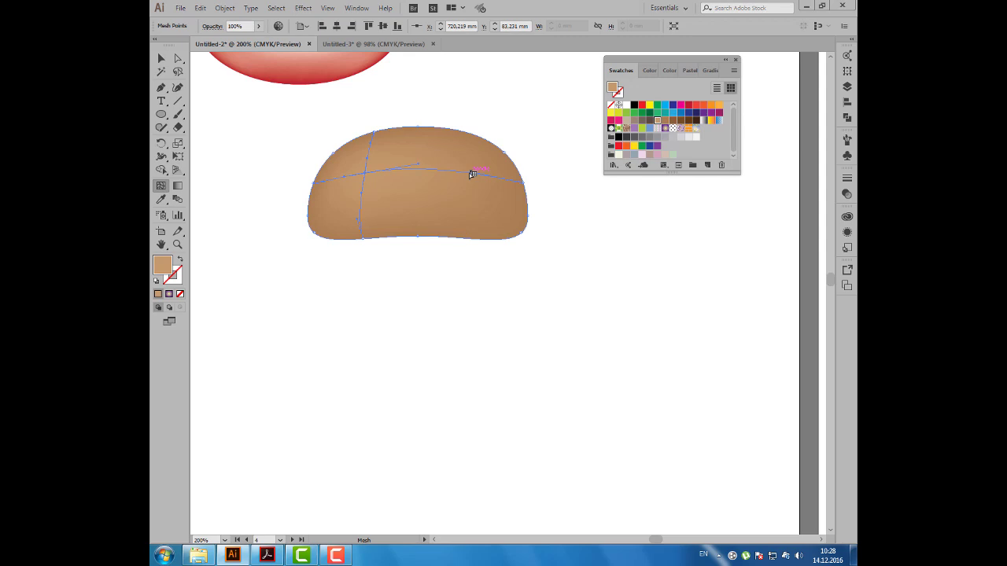
pyautogui.click(472, 174)
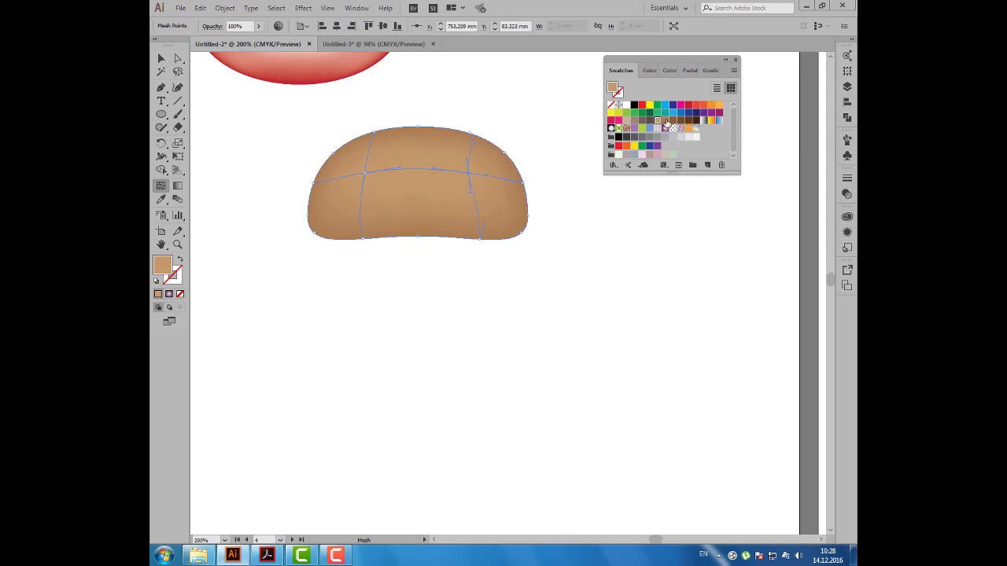
pyautogui.click(672, 121)
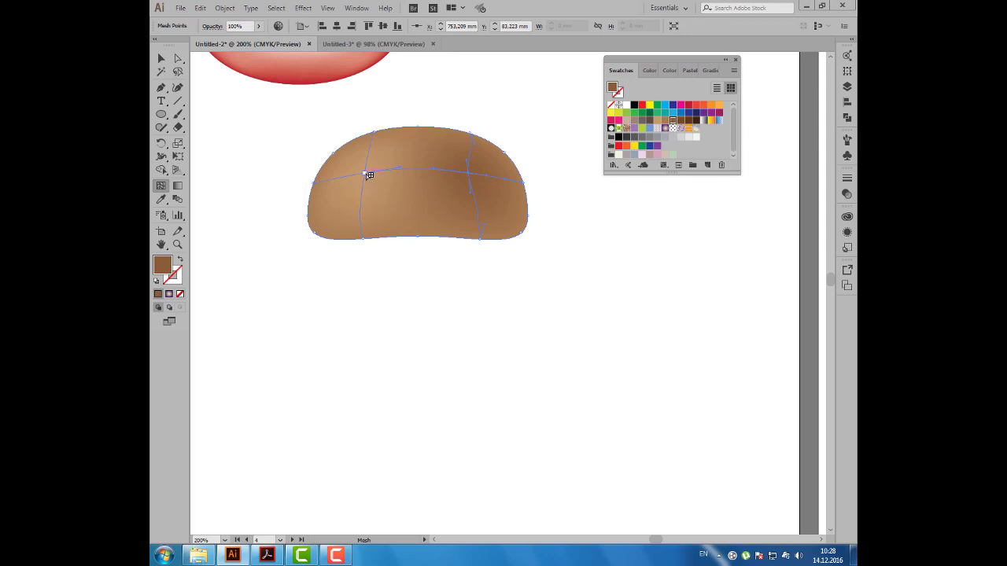
pyautogui.click(377, 189)
pyautogui.click(406, 216)
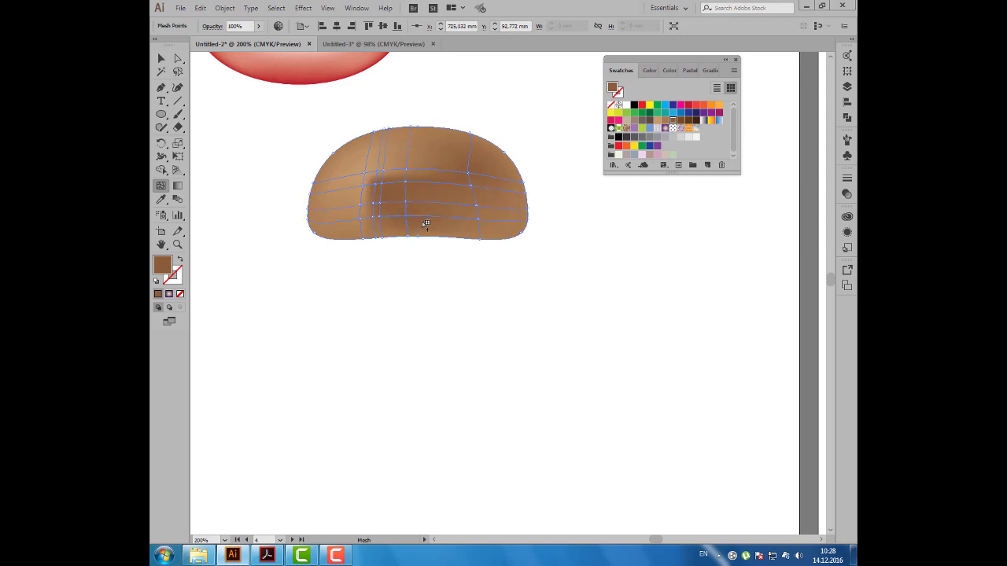
pyautogui.press('v')
pyautogui.hotkey('ctrl', 'z')
pyautogui.hotkey('ctrl', 'z')
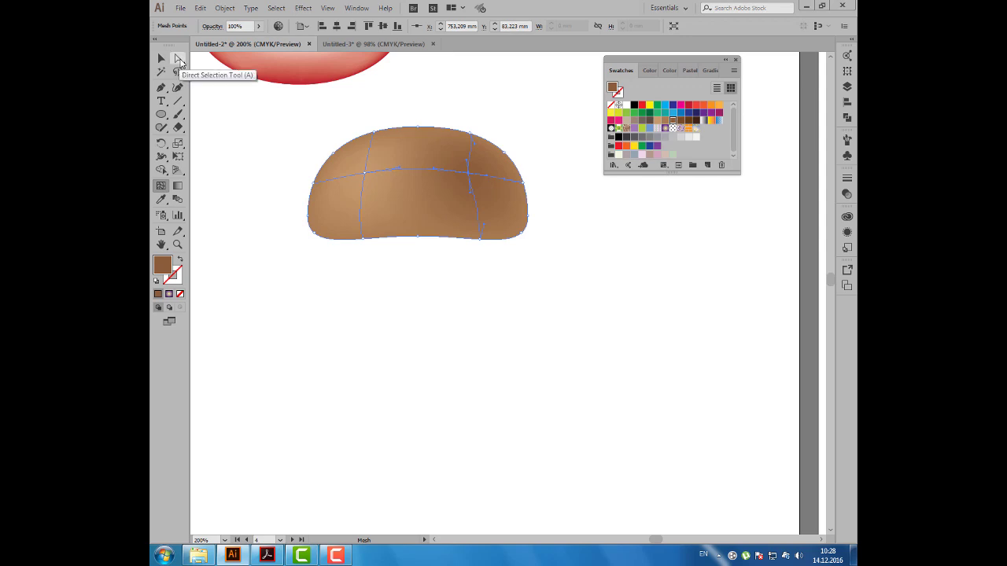
# - Move the cap's right mesh point down-right and select the left mesh point
pyautogui.click(179, 62)
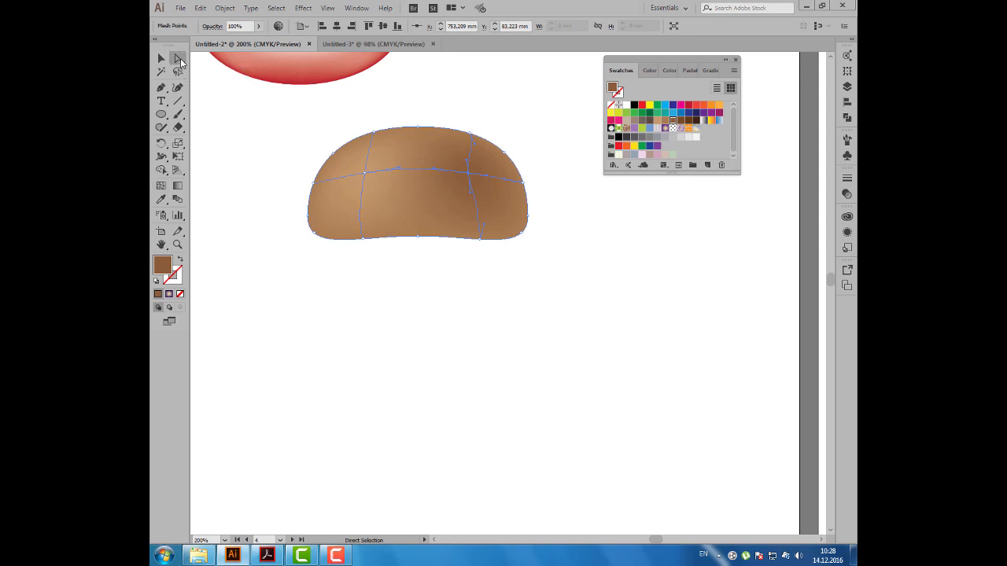
pyautogui.click(469, 174)
pyautogui.moveTo(470, 175); pyautogui.dragTo(473, 192)
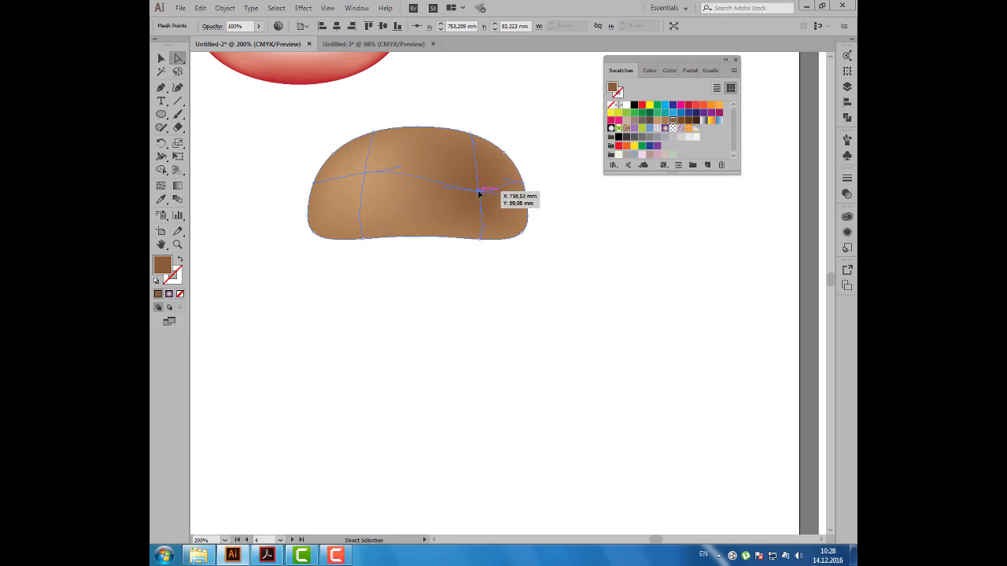
pyautogui.click(366, 173)
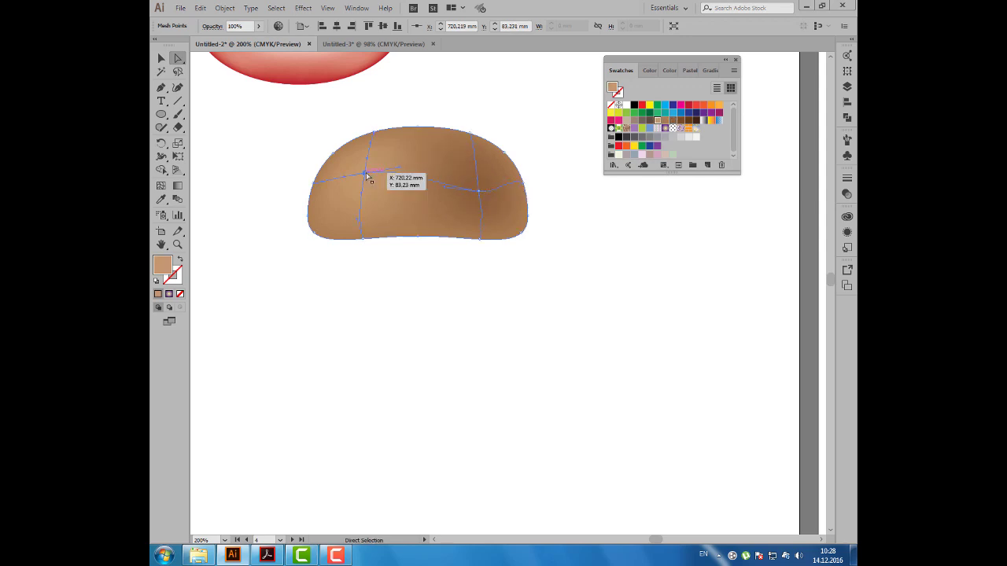
pyautogui.scroll(2, 367, 176)
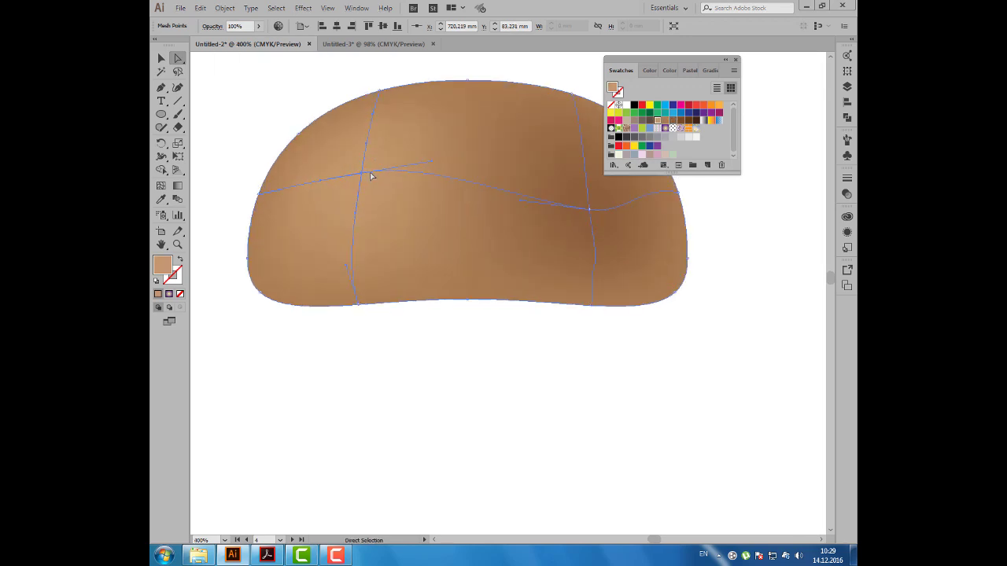
# - Bend the mesh handles so the tan and brown shading blend smoothly, then zoom out
pyautogui.moveTo(434, 162)
pyautogui.mouseDown()
pyautogui.moveTo(426, 145)
pyautogui.moveTo(431, 156)
pyautogui.mouseUp()
pyautogui.moveTo(431, 156)
pyautogui.mouseDown()
pyautogui.moveTo(431, 144)
pyautogui.moveTo(427, 158)
pyautogui.mouseUp()
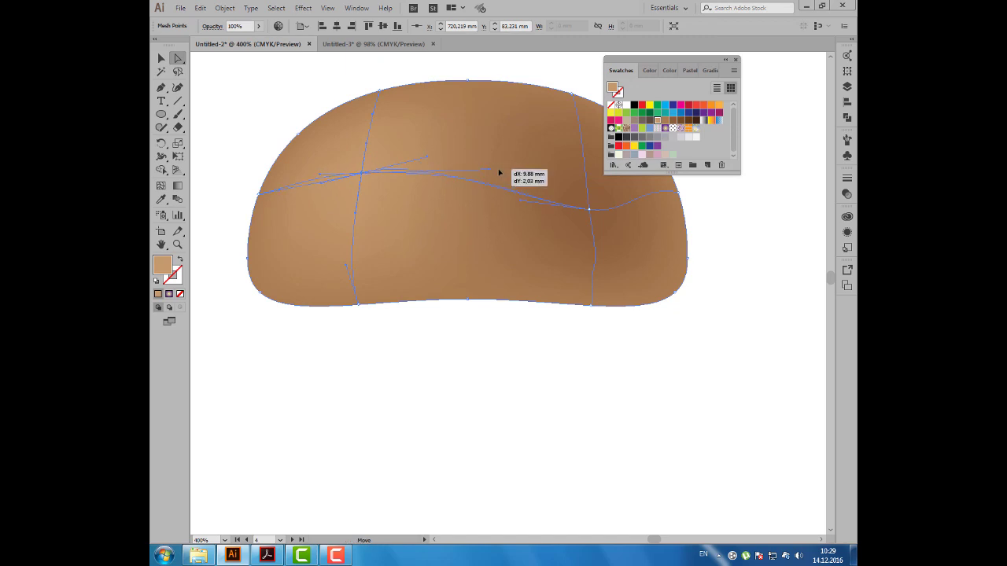
pyautogui.moveTo(454, 169)
pyautogui.mouseDown()
pyautogui.moveTo(527, 173)
pyautogui.moveTo(377, 171)
pyautogui.moveTo(448, 162)
pyautogui.moveTo(448, 142)
pyautogui.moveTo(439, 174)
pyautogui.mouseUp()
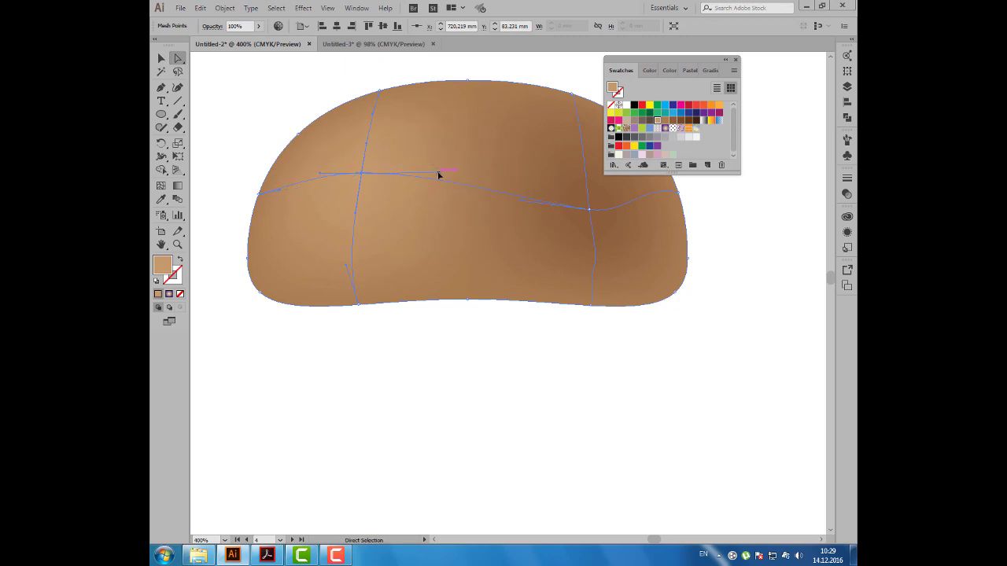
pyautogui.moveTo(439, 174); pyautogui.dragTo(426, 145)
pyautogui.moveTo(367, 147); pyautogui.dragTo(367, 137)
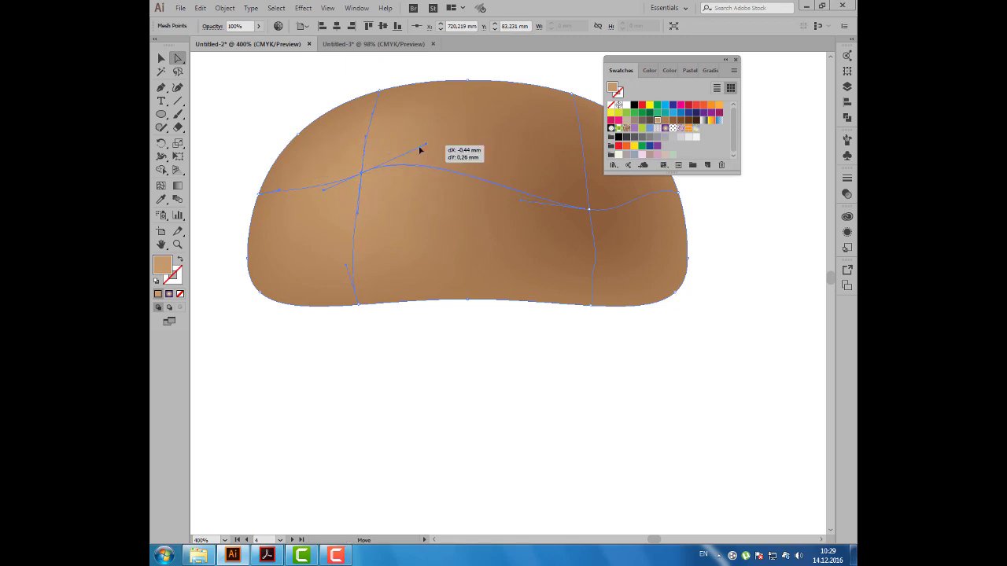
pyautogui.moveTo(427, 147); pyautogui.dragTo(418, 149)
pyautogui.moveTo(471, 86); pyautogui.dragTo(466, 80)
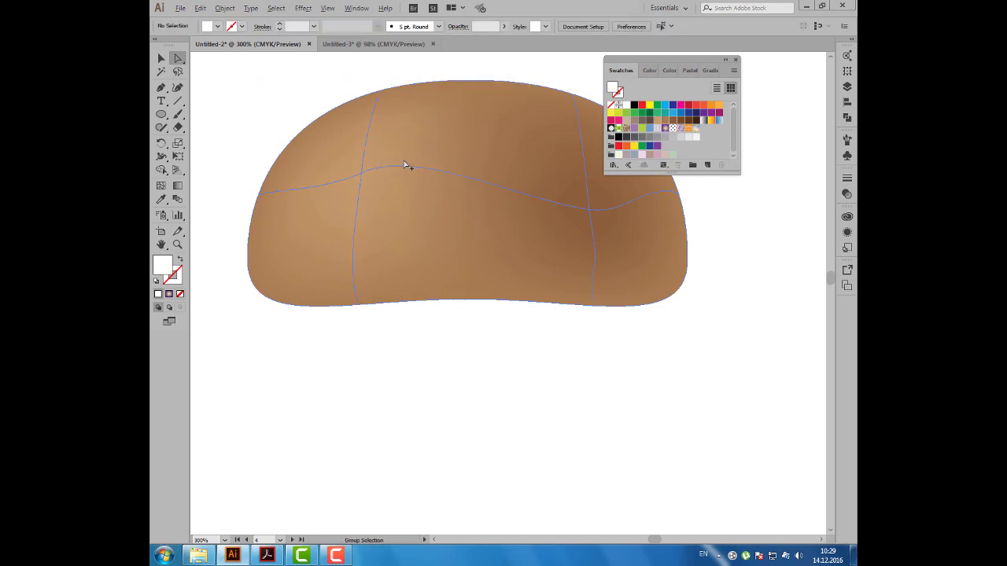
pyautogui.scroll(-2, 404, 164)
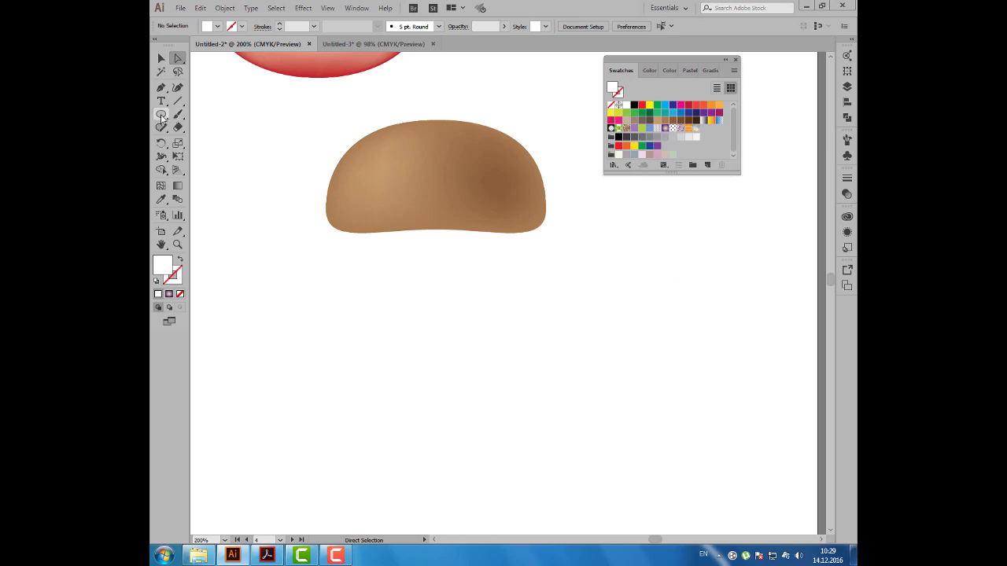
# - Draw a grey rounded-rectangle stem below the cap and send it to the back
pyautogui.moveTo(161, 114); pyautogui.dragTo(195, 129)
pyautogui.moveTo(402, 203); pyautogui.dragTo(476, 390)
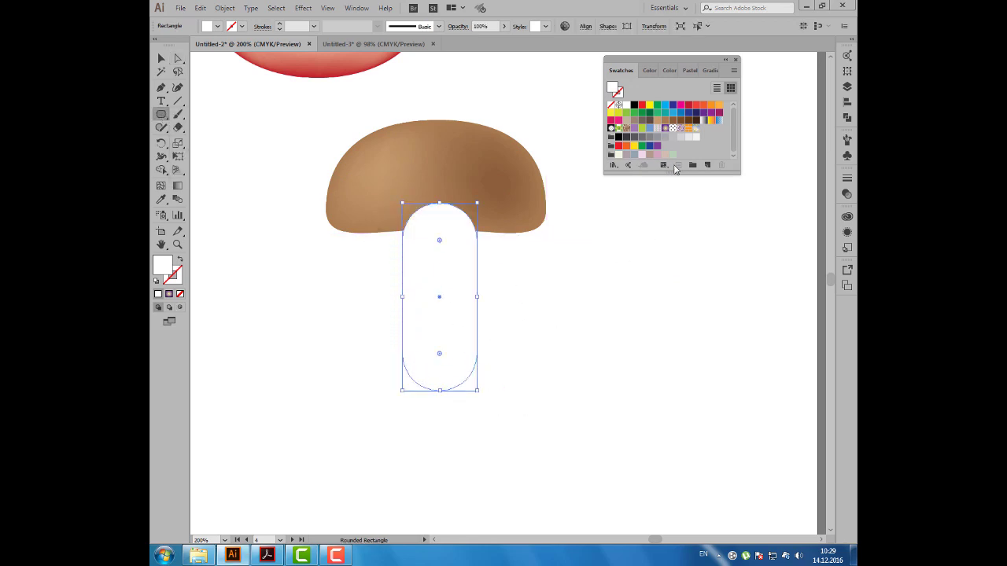
pyautogui.click(672, 137)
pyautogui.click(225, 7)
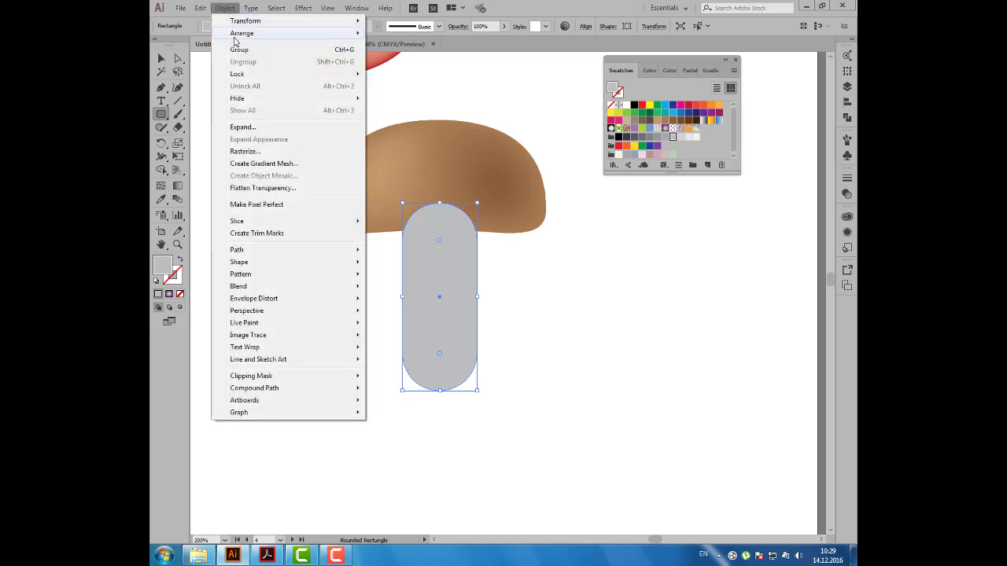
pyautogui.moveTo(242, 33)
pyautogui.click(404, 69)
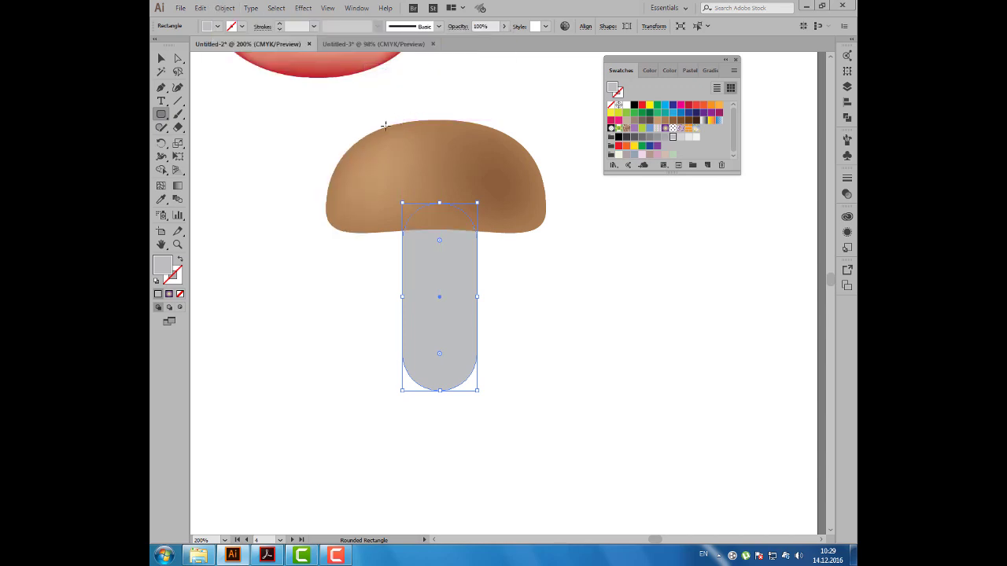
# - Add a light grey mesh point near the stem's top and another lower down
pyautogui.click(160, 186)
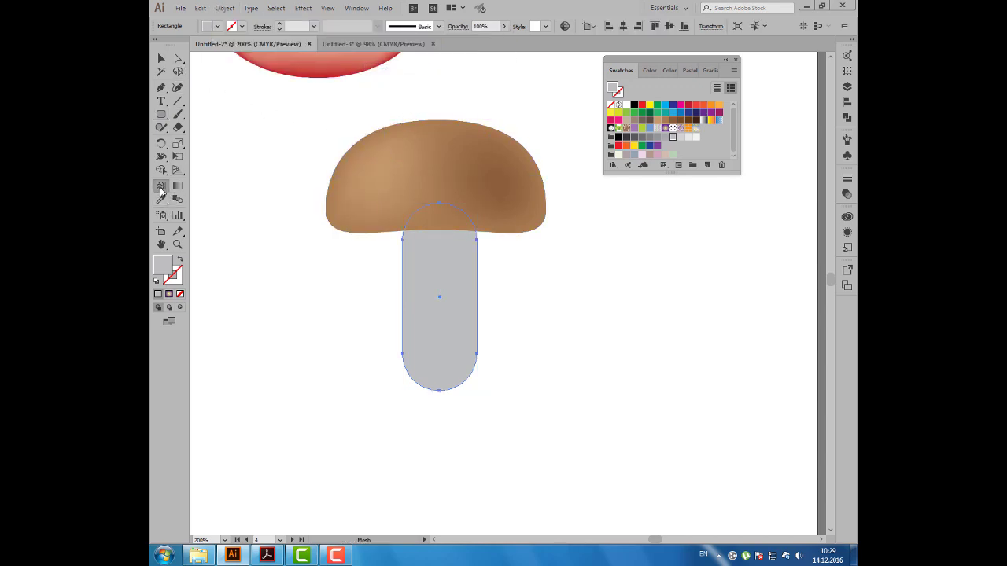
pyautogui.click(423, 250)
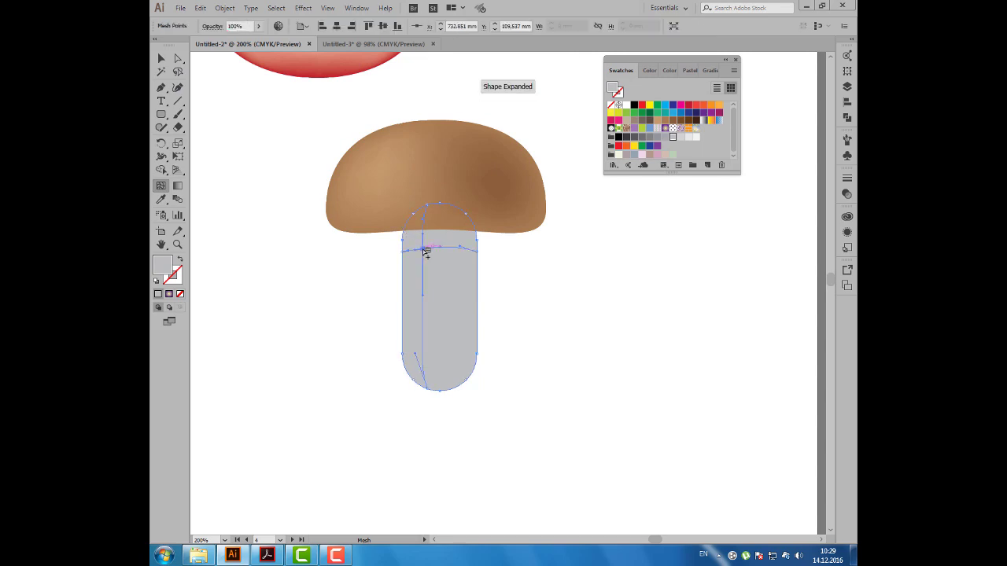
pyautogui.click(688, 138)
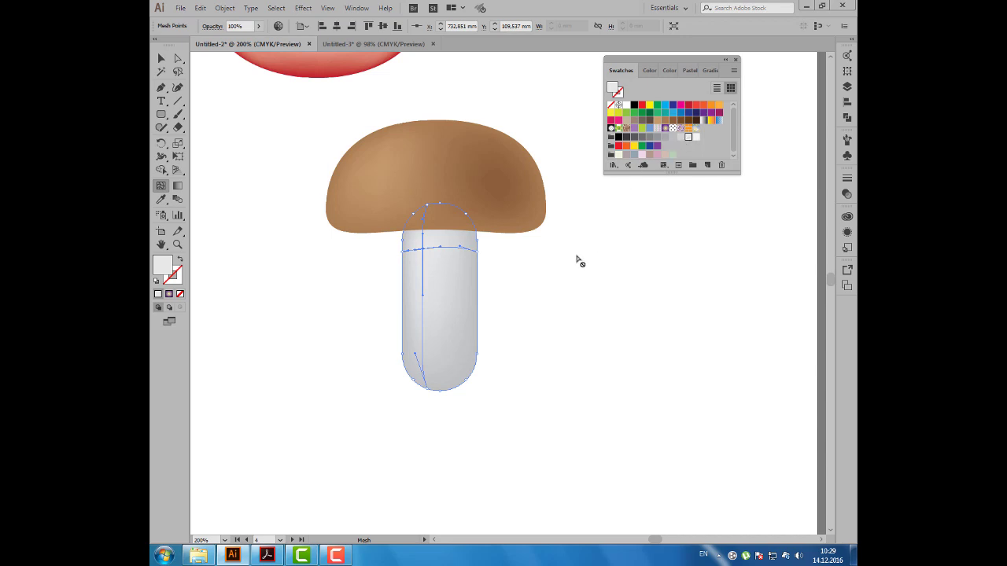
pyautogui.click(453, 338)
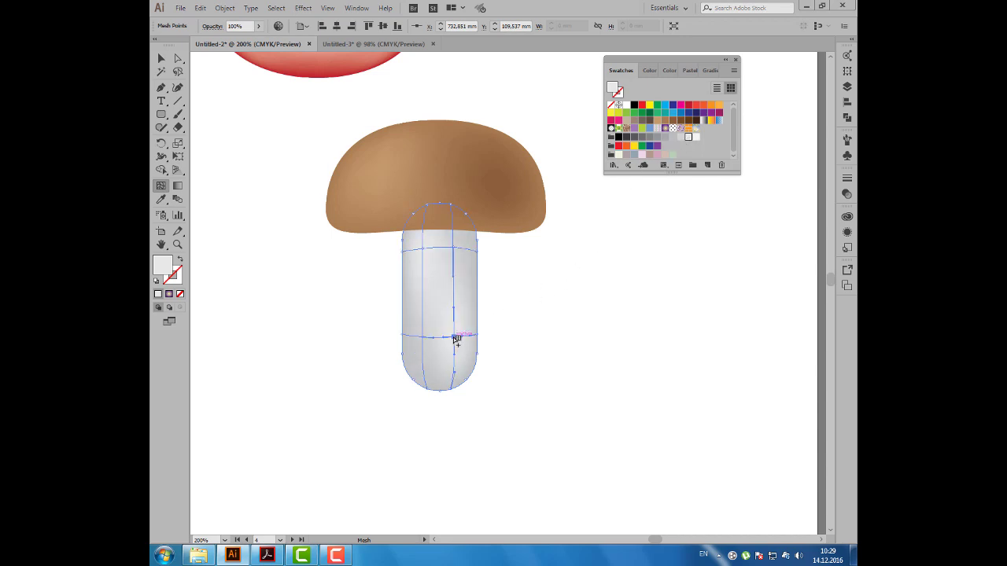
# - Shade the lower stem darker grey and move a bottom mesh point up
pyautogui.click(665, 139)
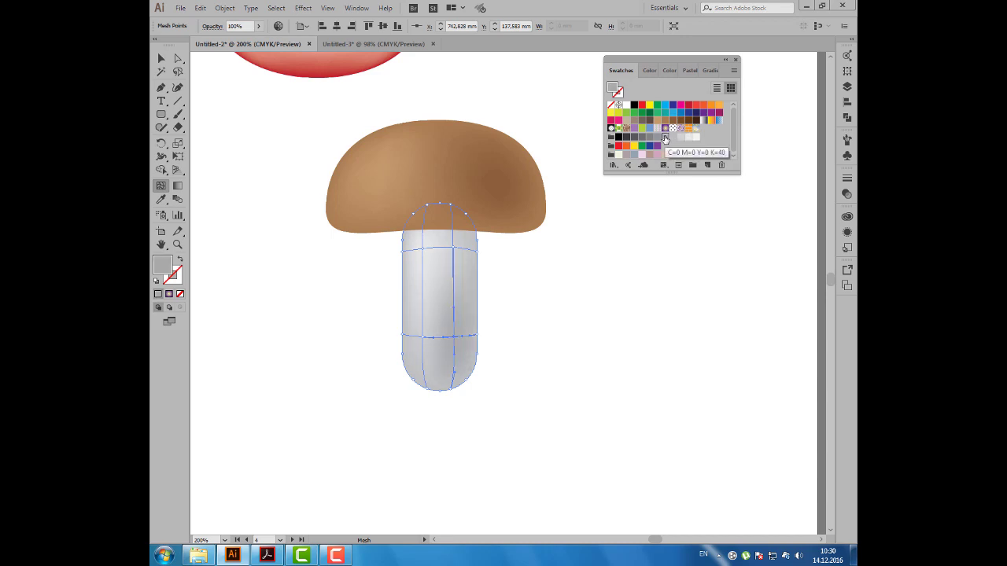
pyautogui.click(178, 59)
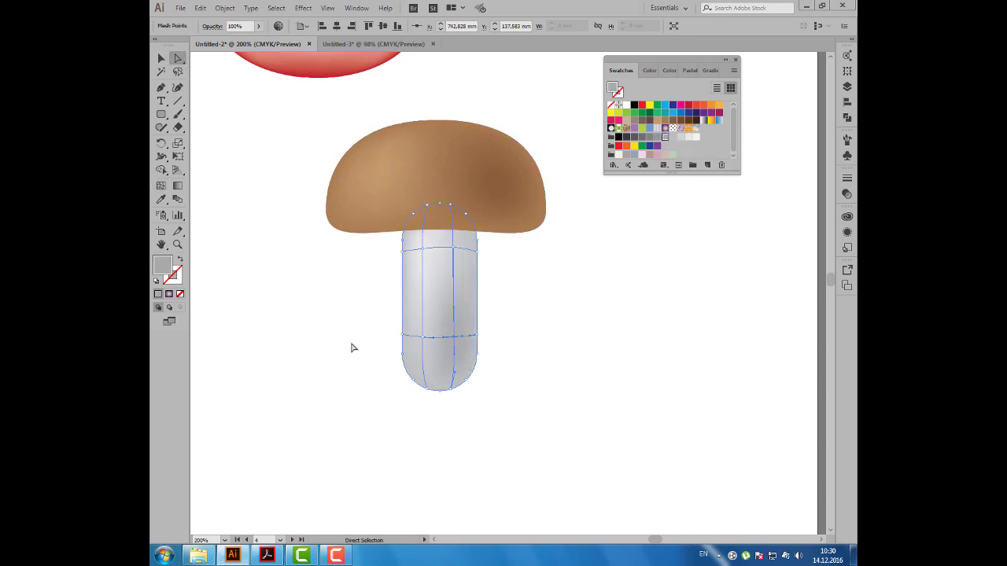
pyautogui.moveTo(385, 353); pyautogui.dragTo(429, 395)
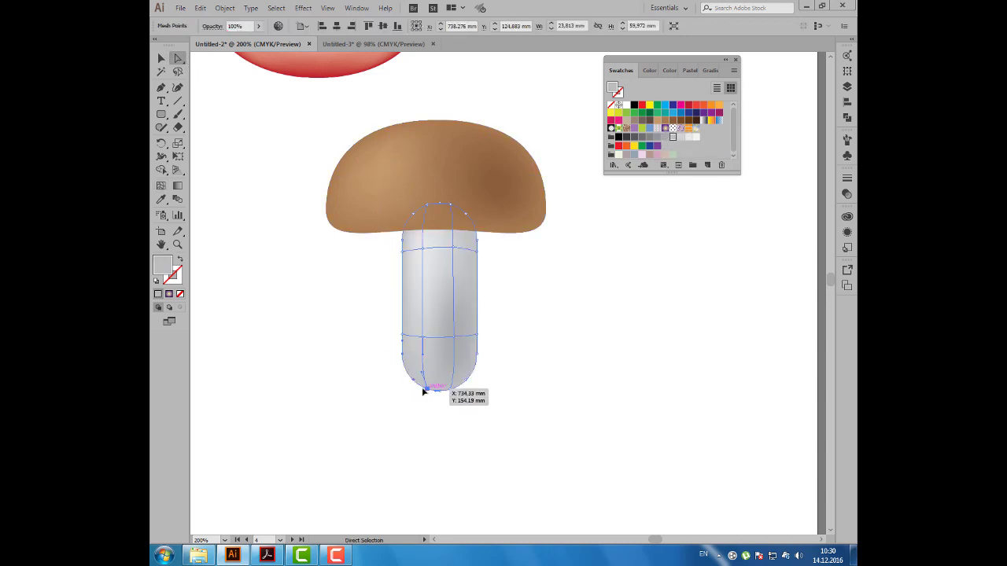
pyautogui.moveTo(401, 343); pyautogui.dragTo(401, 323)
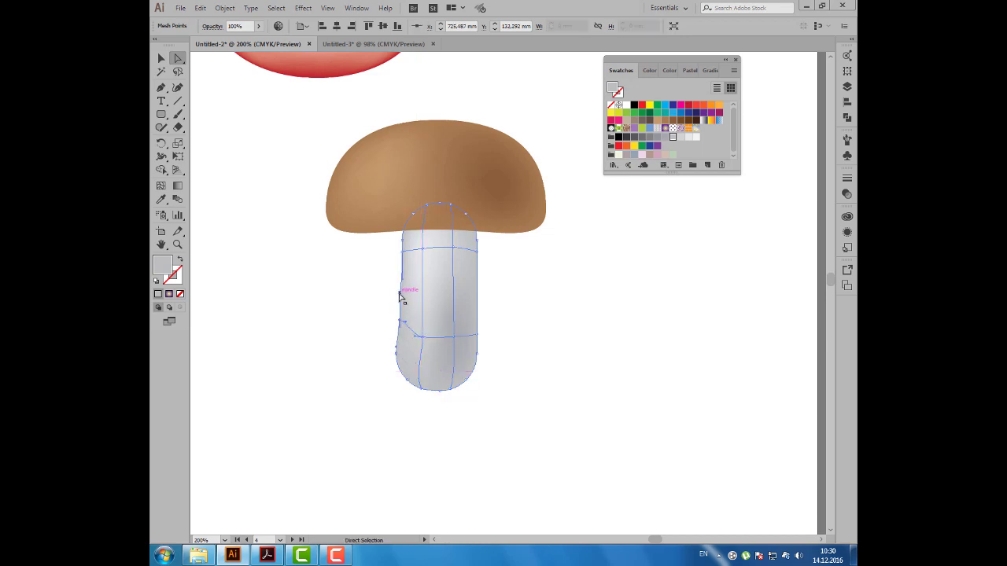
# - Snap the stem's right mesh handle onto its edge for a clean outline
pyautogui.moveTo(496, 323)
pyautogui.mouseDown()
pyautogui.moveTo(442, 413)
pyautogui.moveTo(473, 381)
pyautogui.mouseUp()
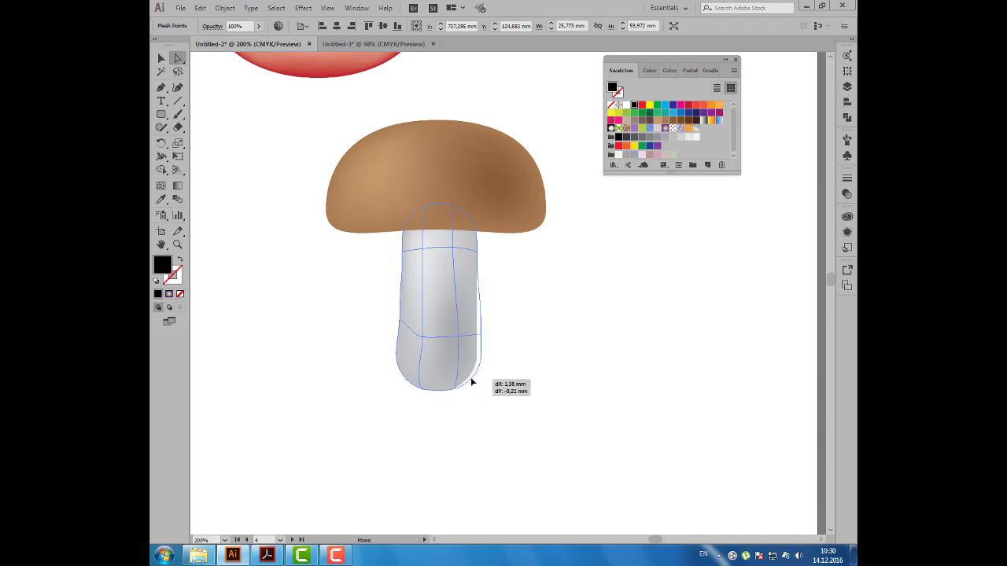
pyautogui.click(484, 334)
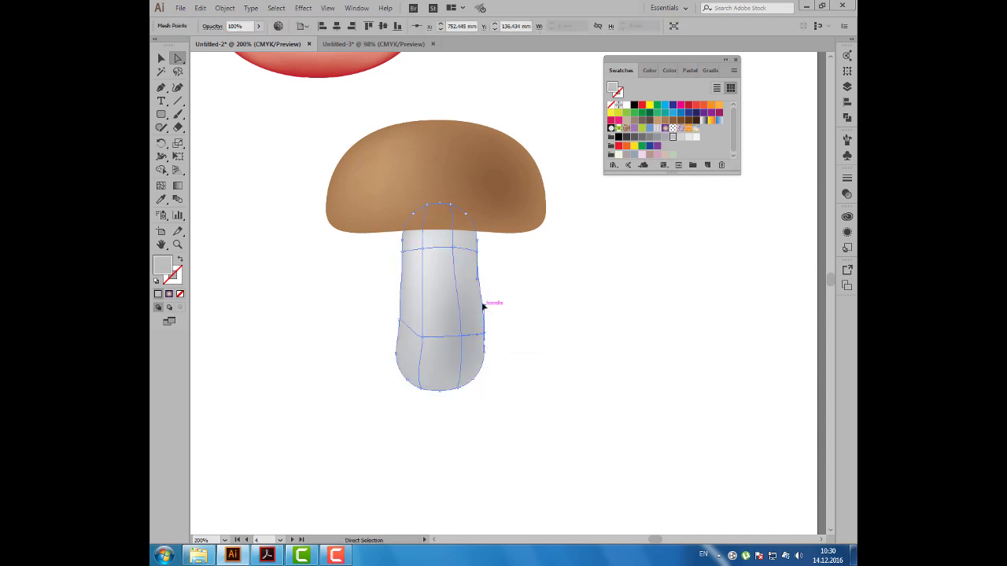
pyautogui.moveTo(483, 306); pyautogui.dragTo(485, 335)
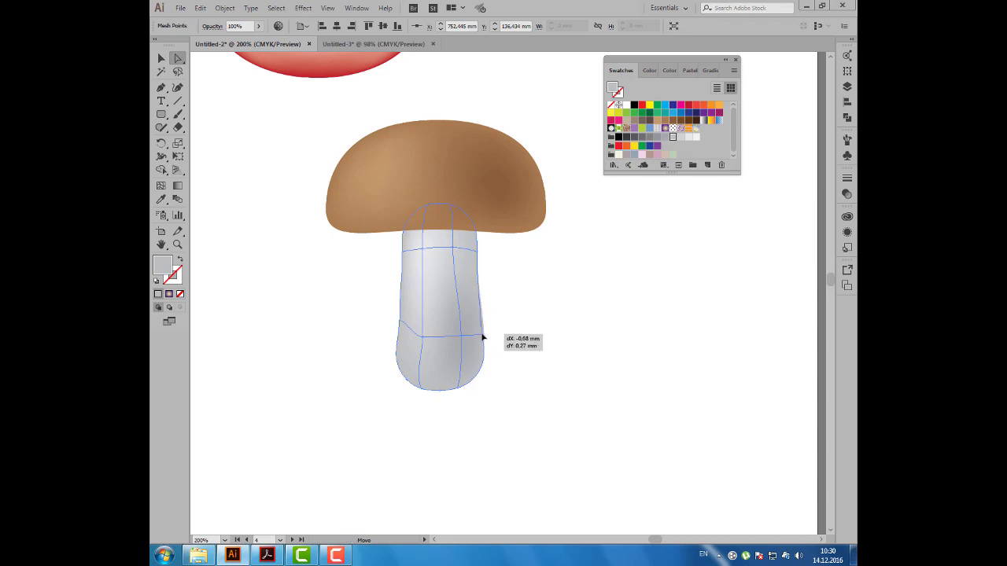
pyautogui.click(317, 196)
# - Open Mesh.ai from Яндекс.Диск > Лекции > Illustrator > Раздел 2
pyautogui.click(181, 8)
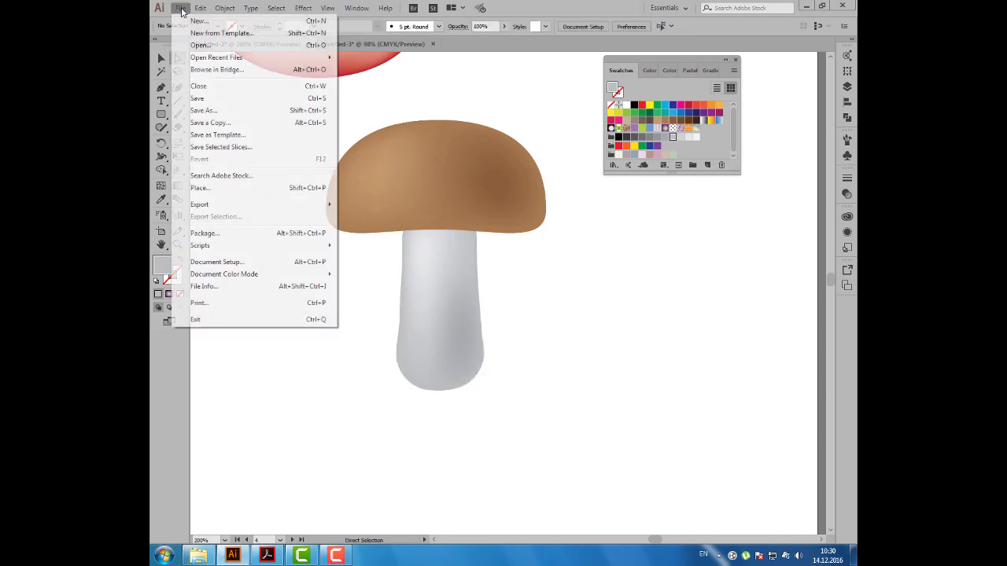
pyautogui.click(189, 50)
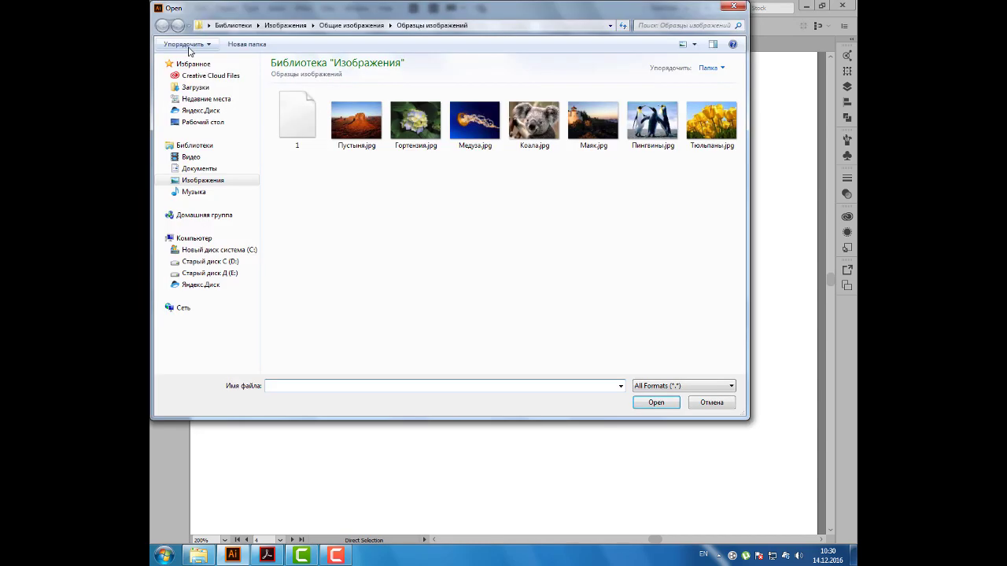
pyautogui.click(220, 285)
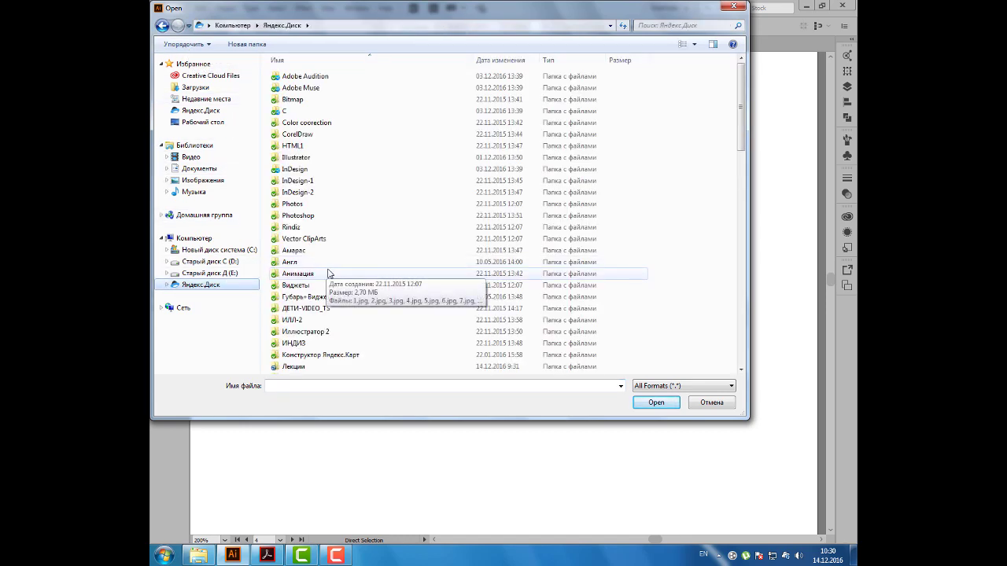
pyautogui.doubleClick(311, 366)
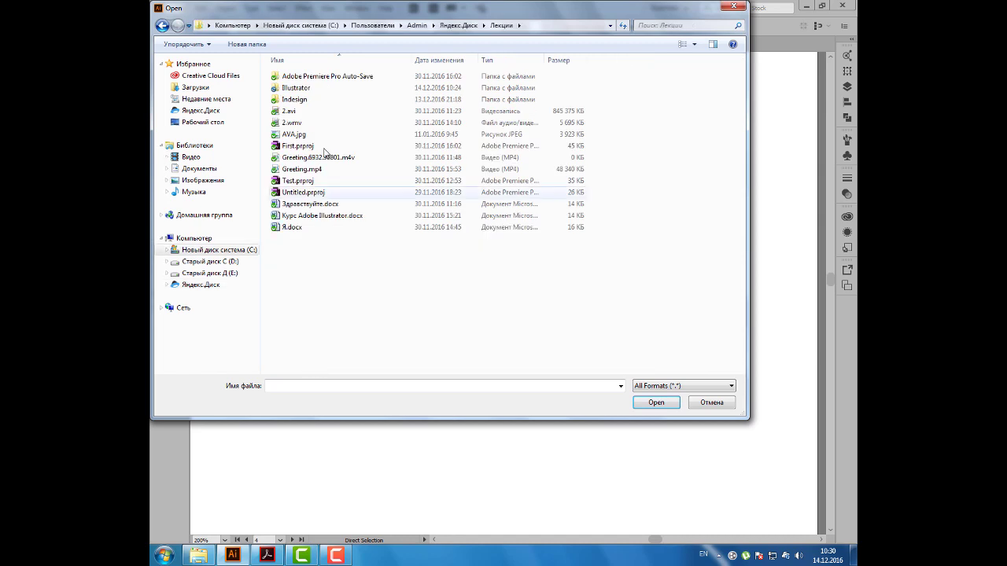
pyautogui.doubleClick(296, 88)
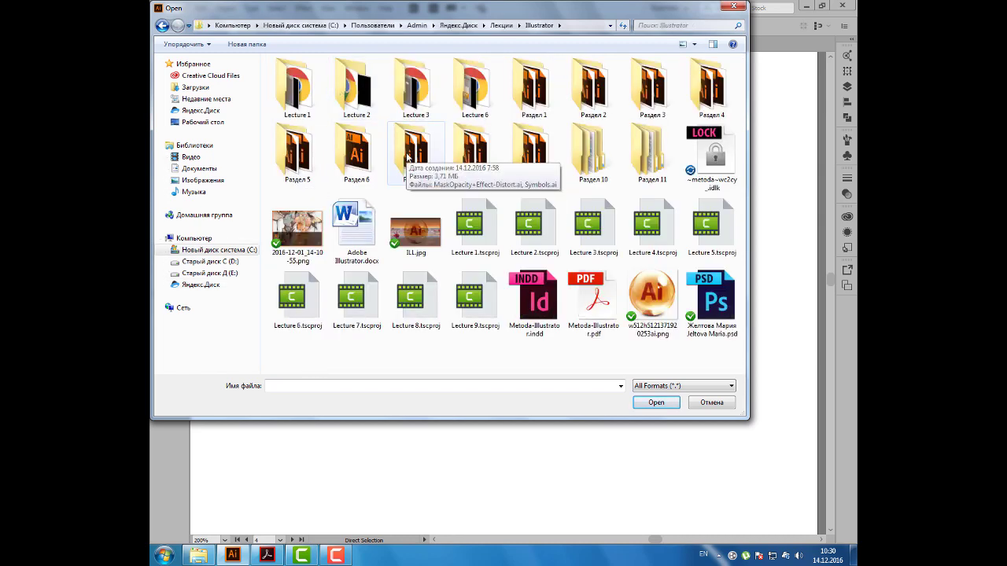
pyautogui.doubleClick(600, 110)
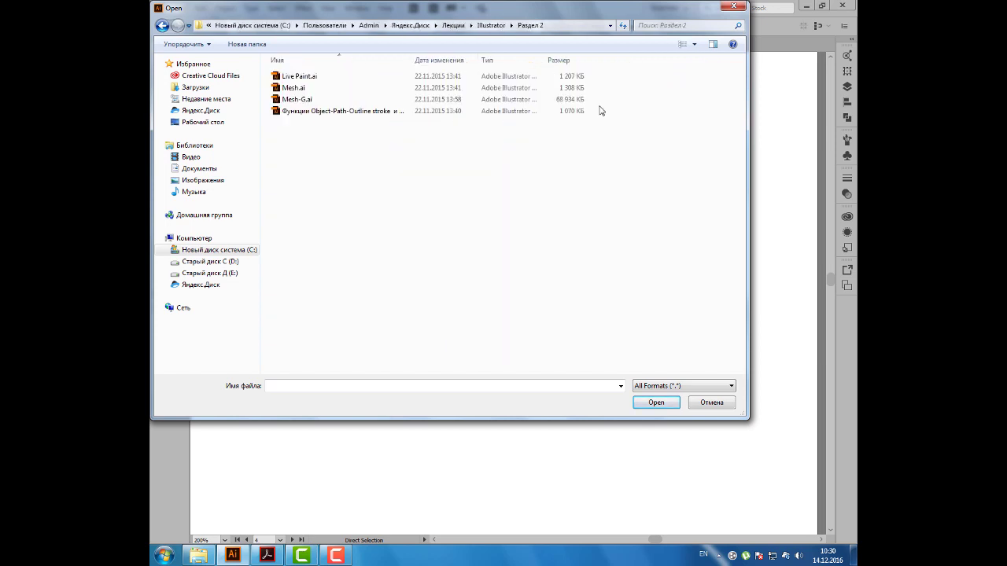
pyautogui.click(307, 89)
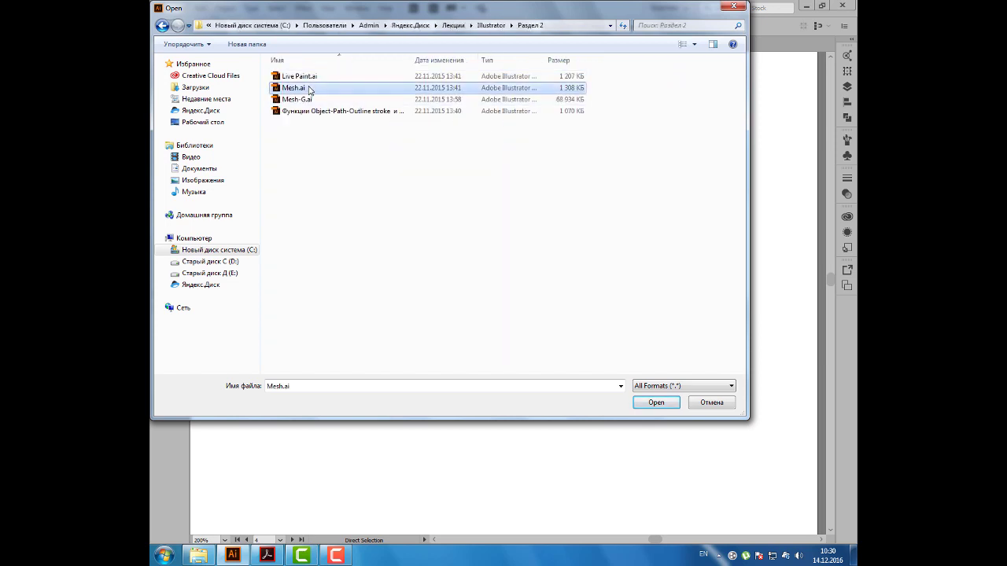
pyautogui.click(643, 403)
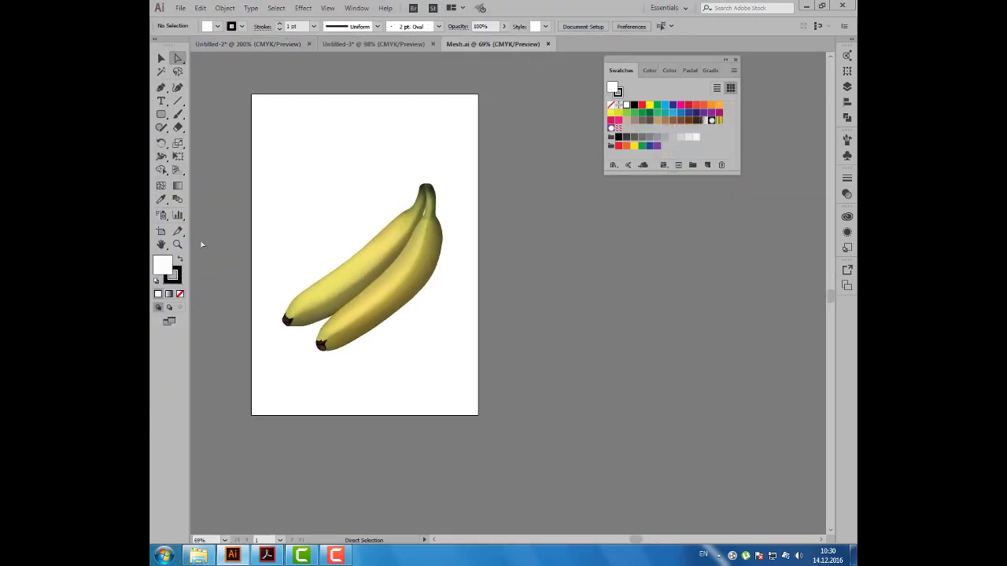
# - Add a new Artboard 2 to the right of the banana artboard
pyautogui.click(161, 231)
pyautogui.click(341, 27)
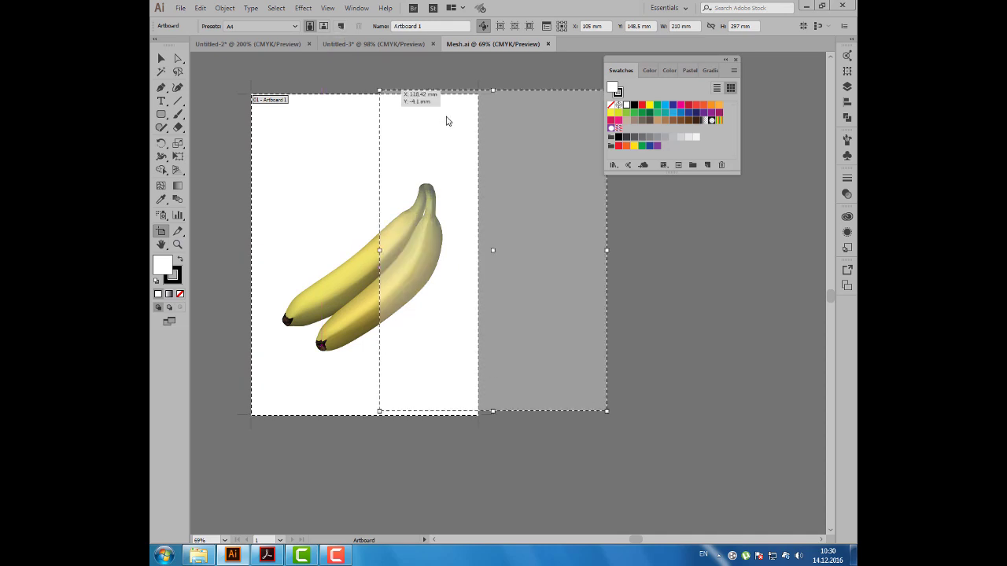
pyautogui.click(491, 96)
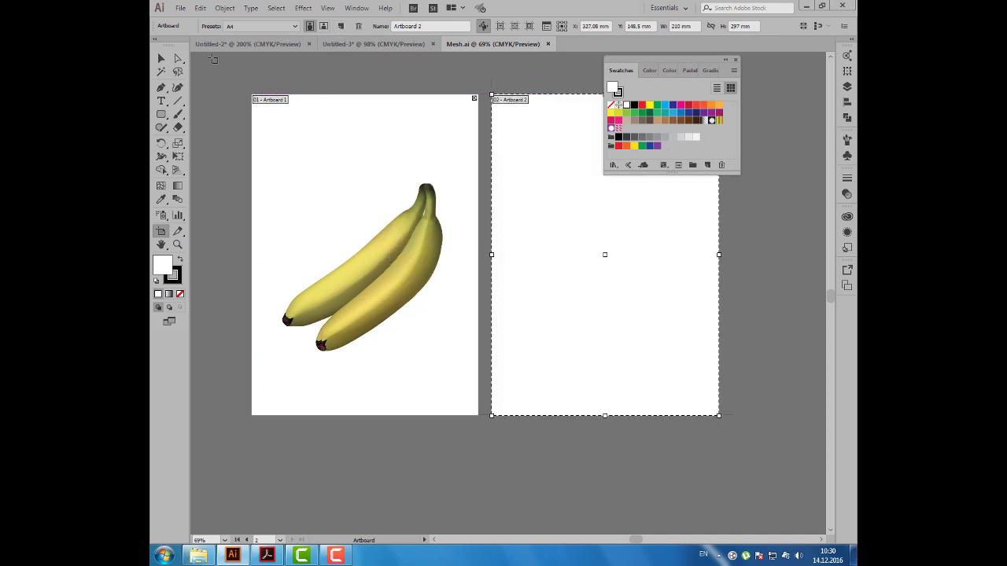
pyautogui.press('v')
# - Draw a tall, narrow ellipse on the new Artboard 2
pyautogui.moveTo(636, 63); pyautogui.dragTo(719, 62)
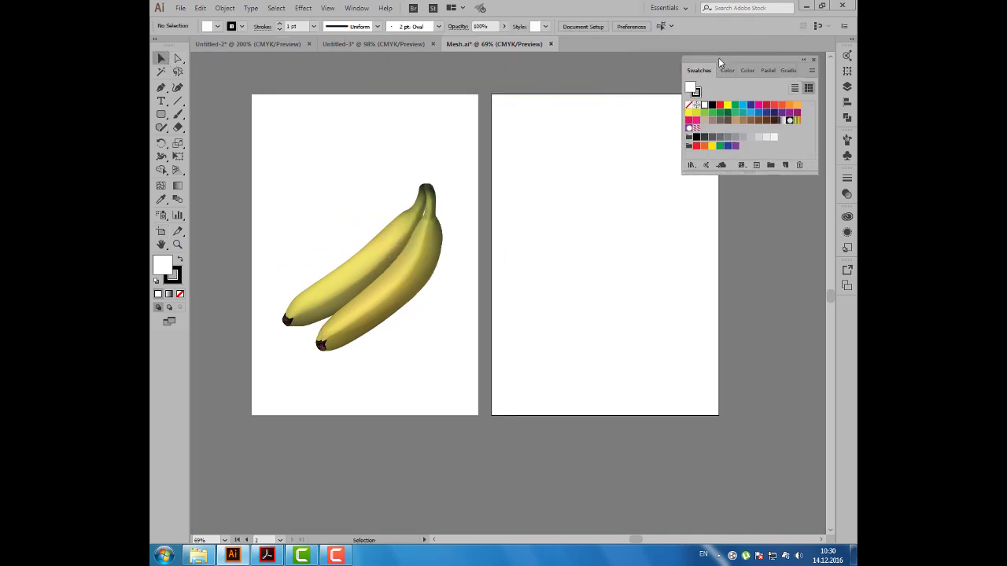
pyautogui.moveTo(575, 142); pyautogui.dragTo(550, 138)
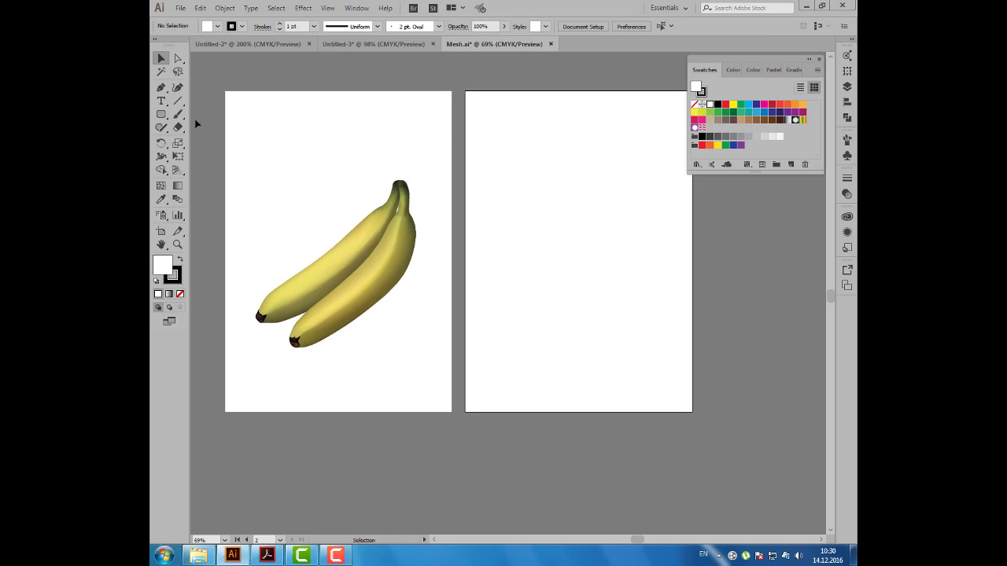
pyautogui.moveTo(162, 114)
pyautogui.mouseDown()
pyautogui.moveTo(245, 158)
pyautogui.moveTo(228, 141)
pyautogui.mouseUp()
pyautogui.moveTo(492, 133); pyautogui.dragTo(529, 358)
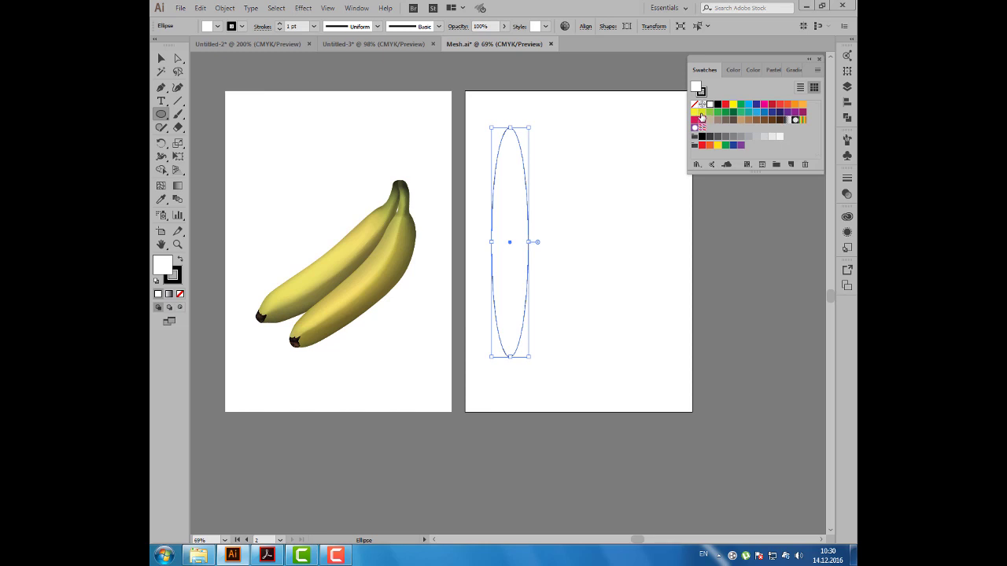
# - Fill the ellipse yellow-green and drag its top, right and bottom anchors into a curved banana
pyautogui.click(700, 114)
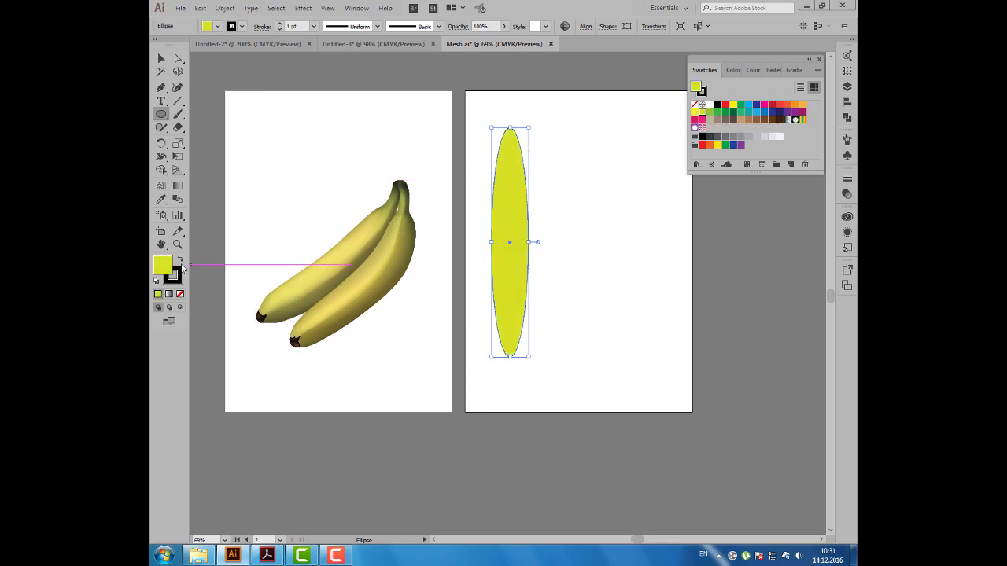
pyautogui.click(178, 59)
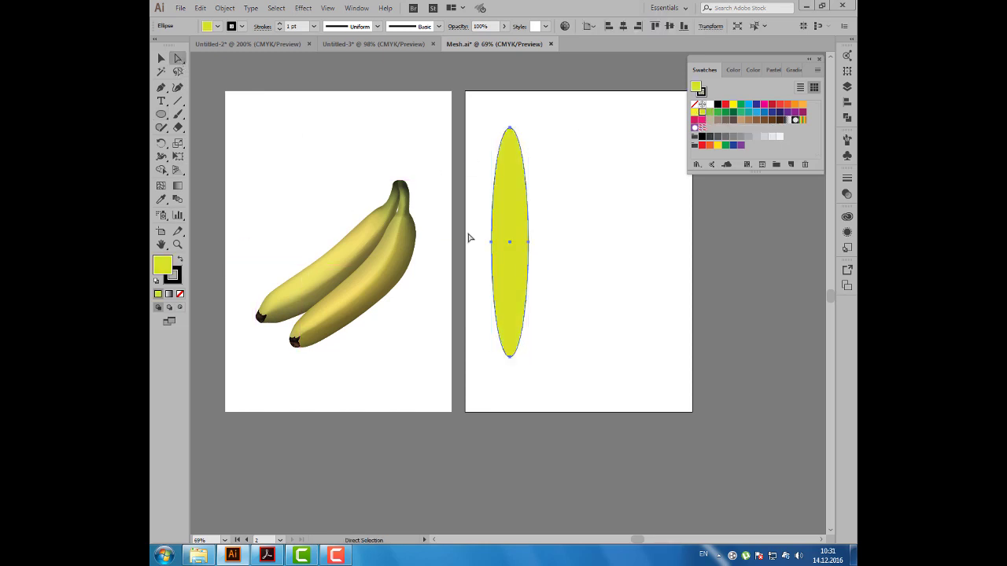
pyautogui.moveTo(527, 242); pyautogui.dragTo(554, 212)
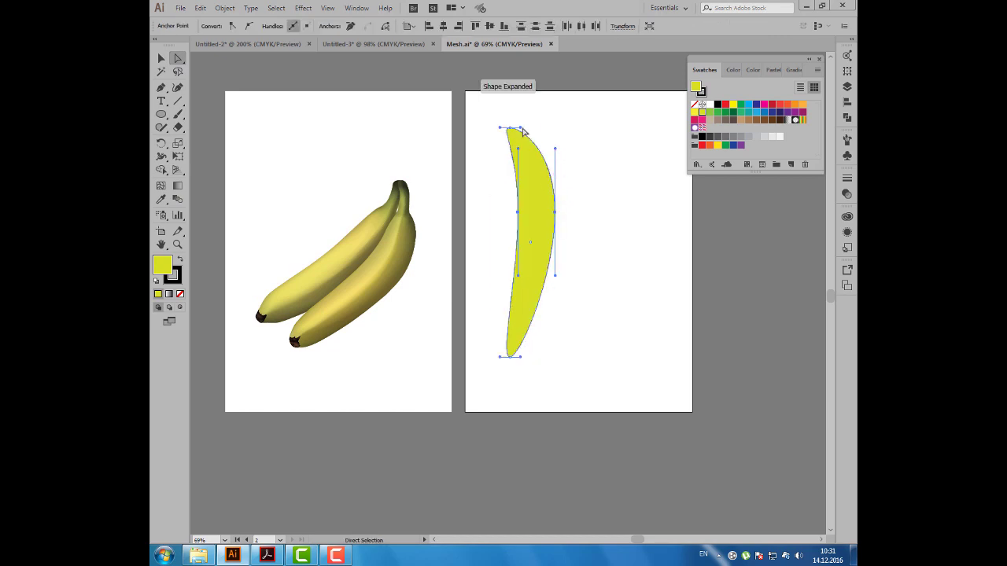
pyautogui.moveTo(523, 131); pyautogui.dragTo(540, 103)
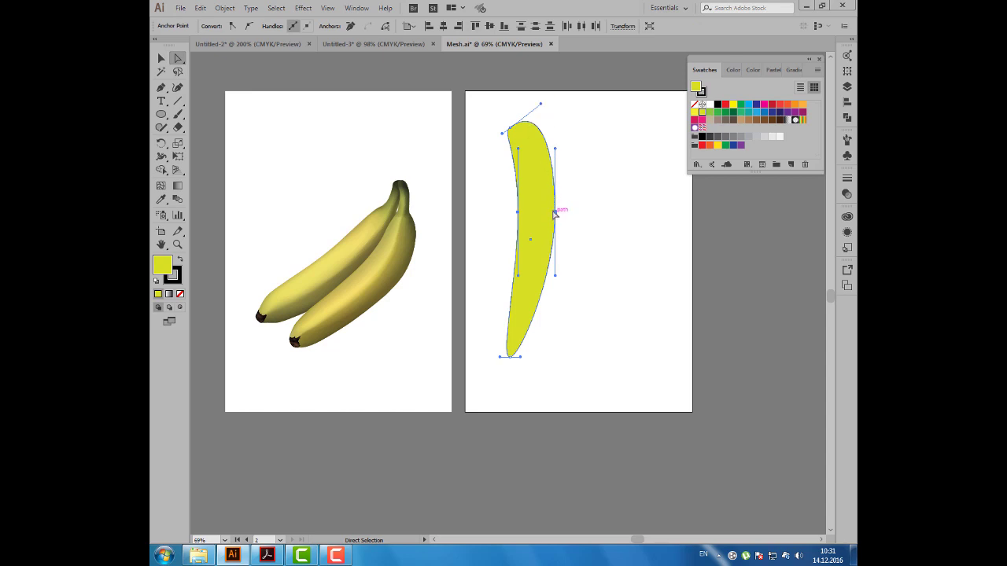
pyautogui.moveTo(555, 210)
pyautogui.mouseDown()
pyautogui.moveTo(563, 135)
pyautogui.moveTo(546, 101)
pyautogui.moveTo(537, 106)
pyautogui.mouseUp()
pyautogui.click(510, 354)
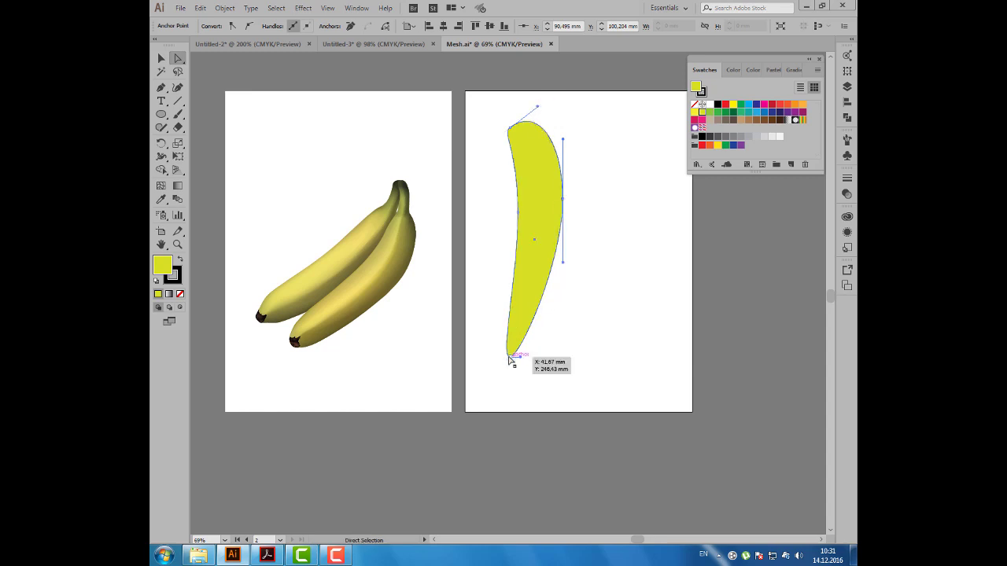
pyautogui.moveTo(510, 355)
pyautogui.mouseDown()
pyautogui.moveTo(506, 330)
pyautogui.moveTo(526, 347)
pyautogui.mouseUp()
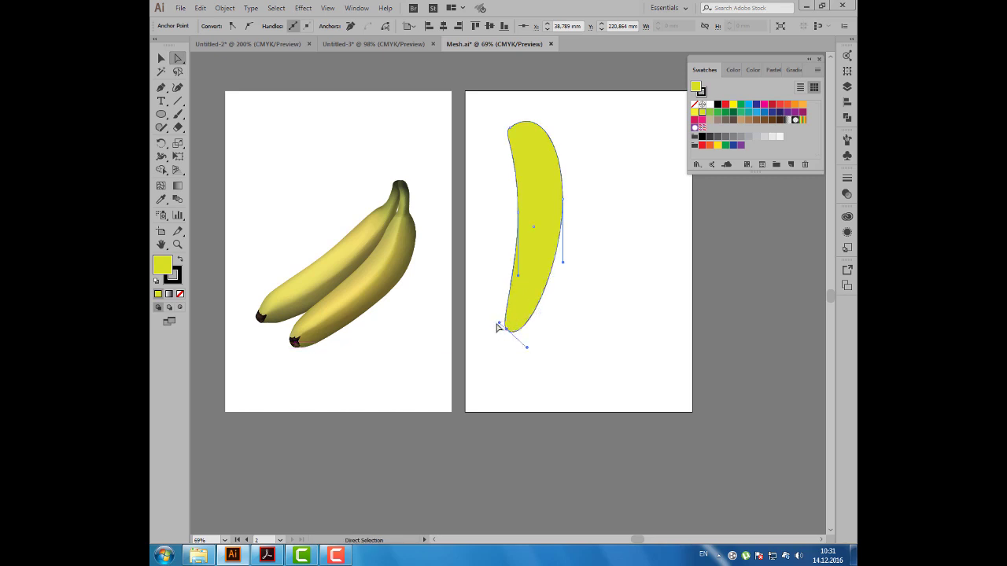
pyautogui.moveTo(497, 324); pyautogui.dragTo(501, 326)
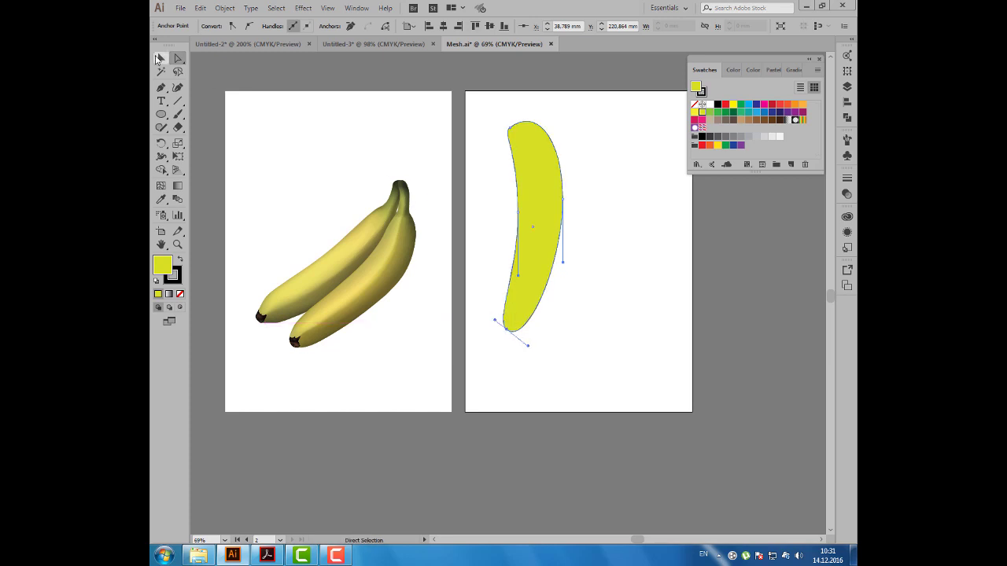
pyautogui.press('v')
pyautogui.click(241, 98)
# - Inspect the meshes of the upper and lower reference bananas, then reselect the yellow banana
pyautogui.click(525, 212)
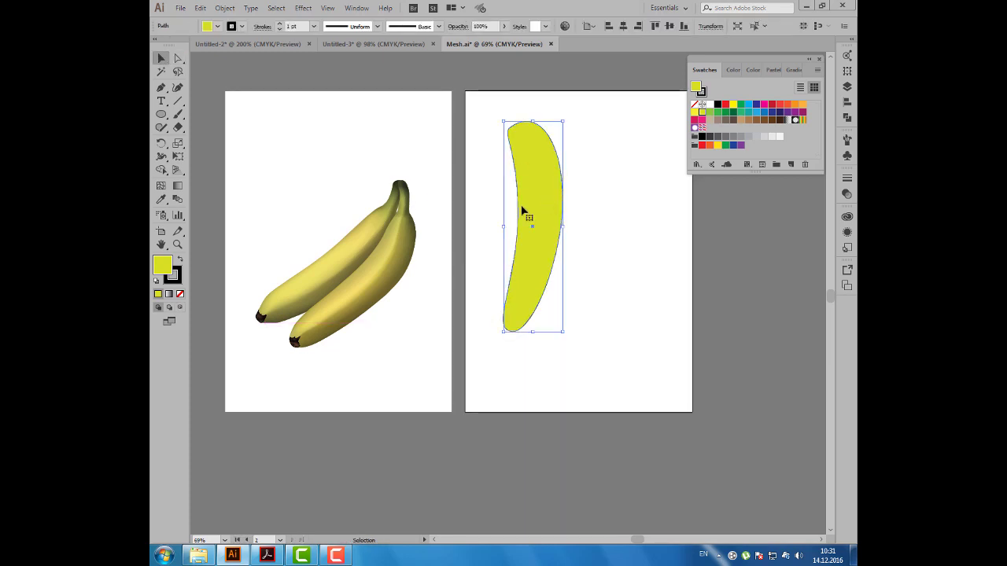
pyautogui.click(364, 297)
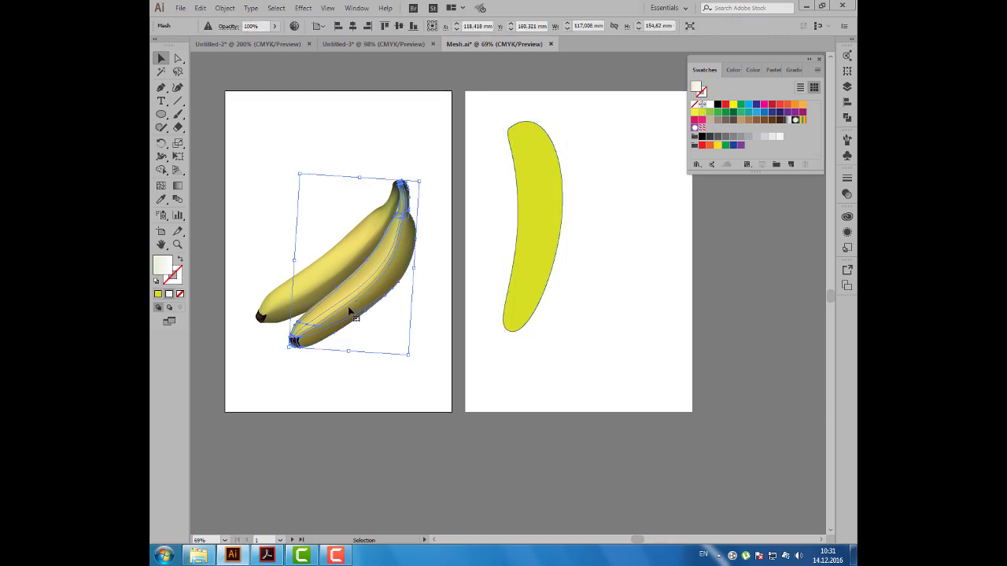
pyautogui.click(338, 274)
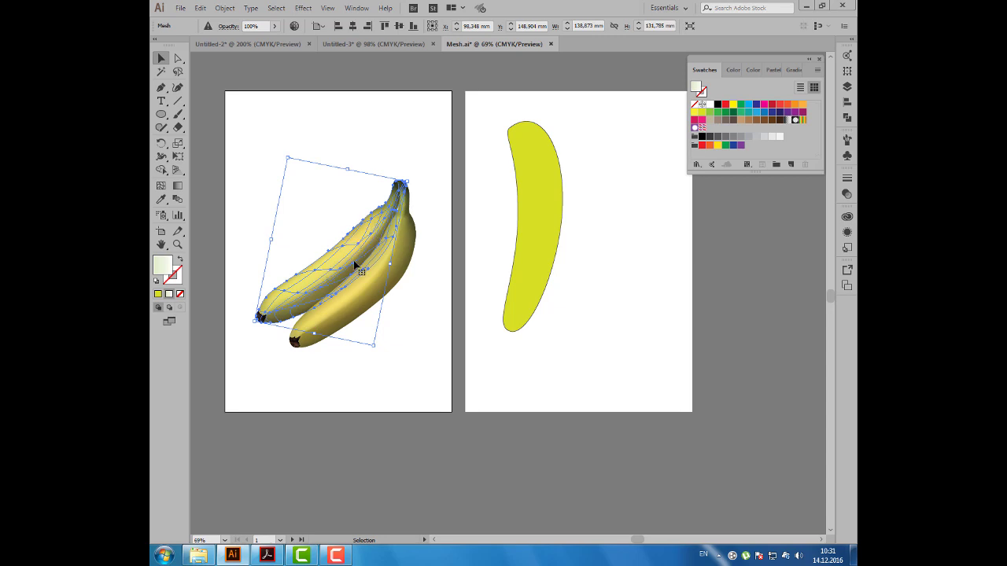
pyautogui.click(543, 184)
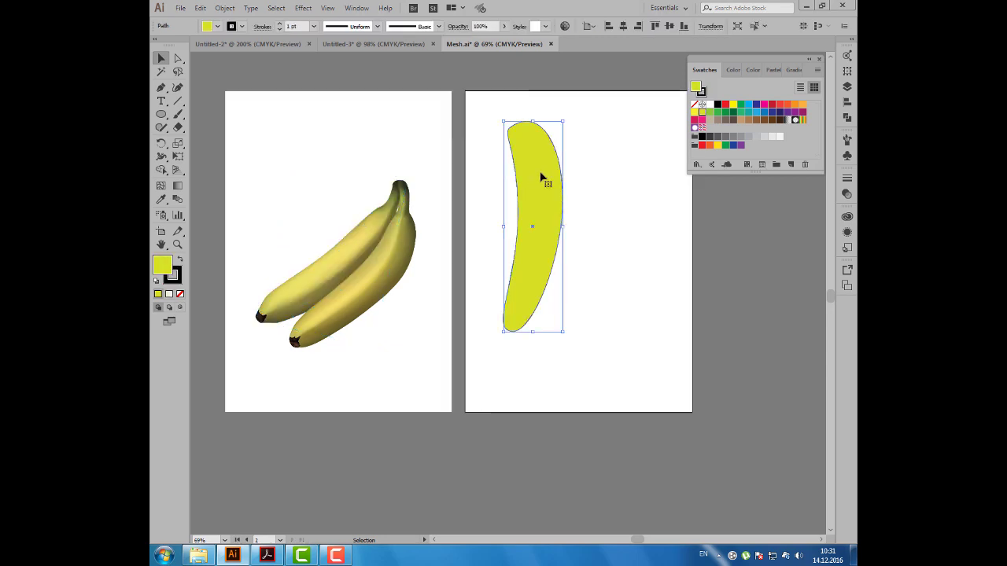
# - Add a first mesh point inside the banana and colour it a brighter yellow
pyautogui.click(161, 187)
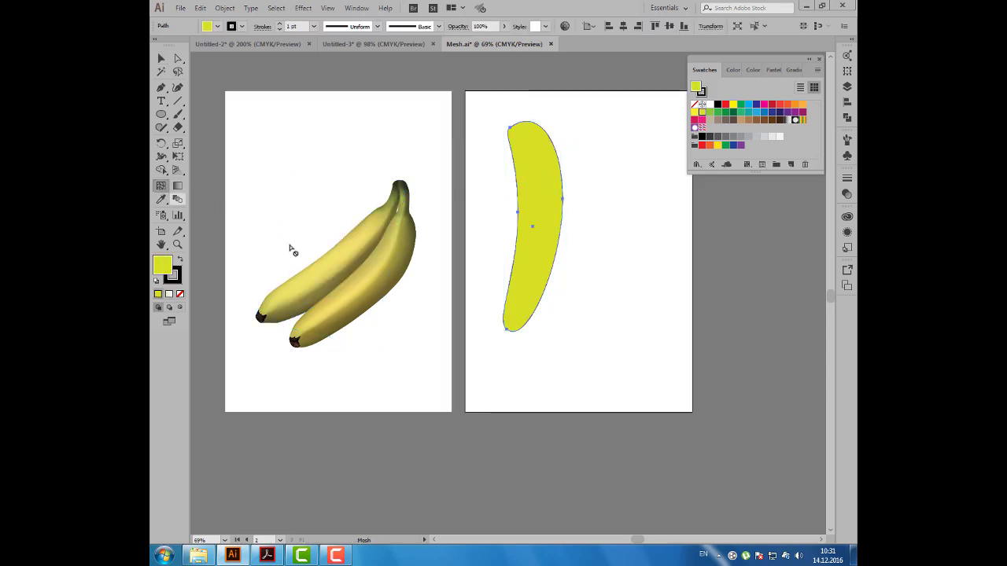
pyautogui.click(534, 215)
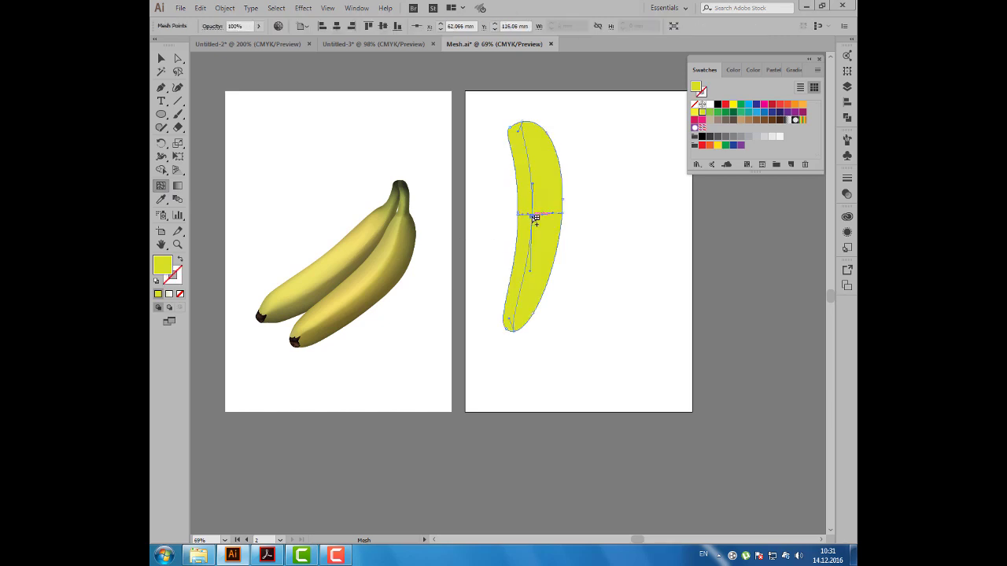
pyautogui.click(696, 115)
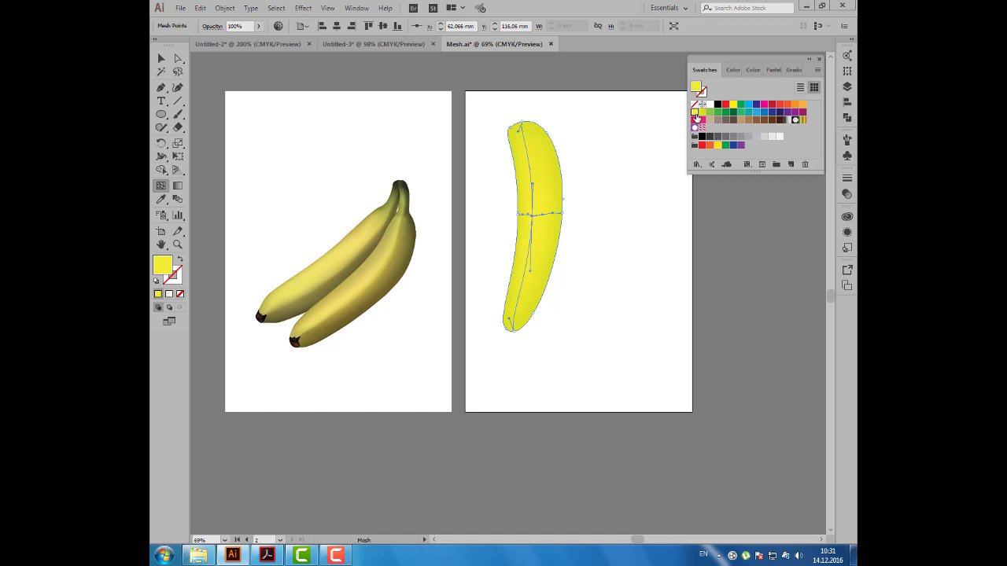
pyautogui.scroll(1, 582, 206)
pyautogui.scroll(1, 583, 205)
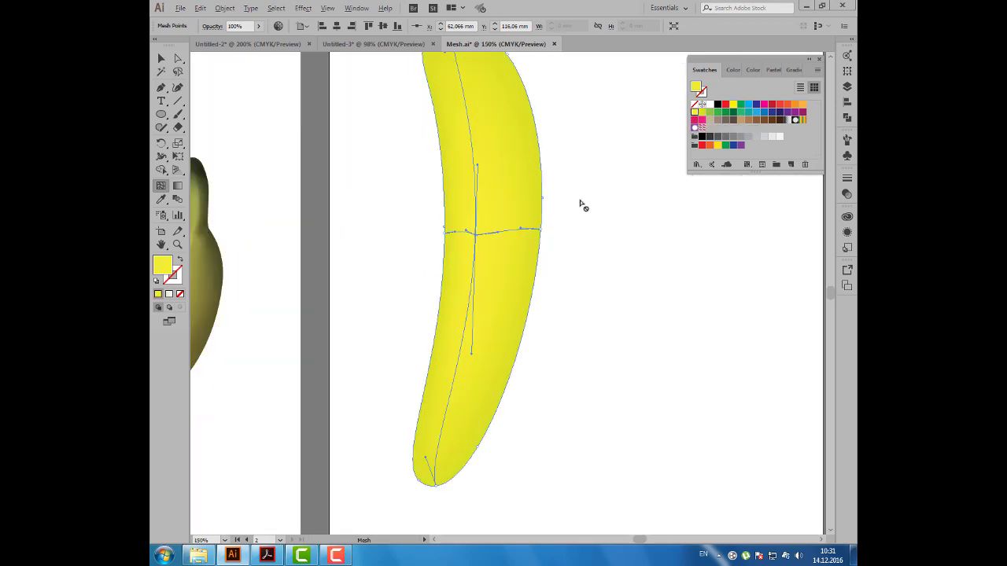
# - Add a vertical mesh line and darken the banana's right side using the K slider
pyautogui.click(518, 232)
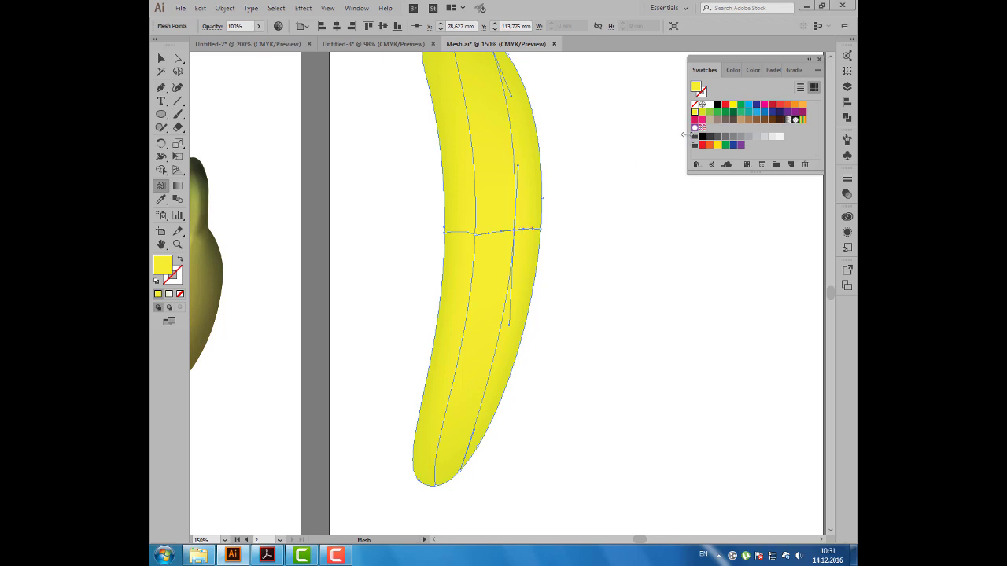
pyautogui.click(700, 112)
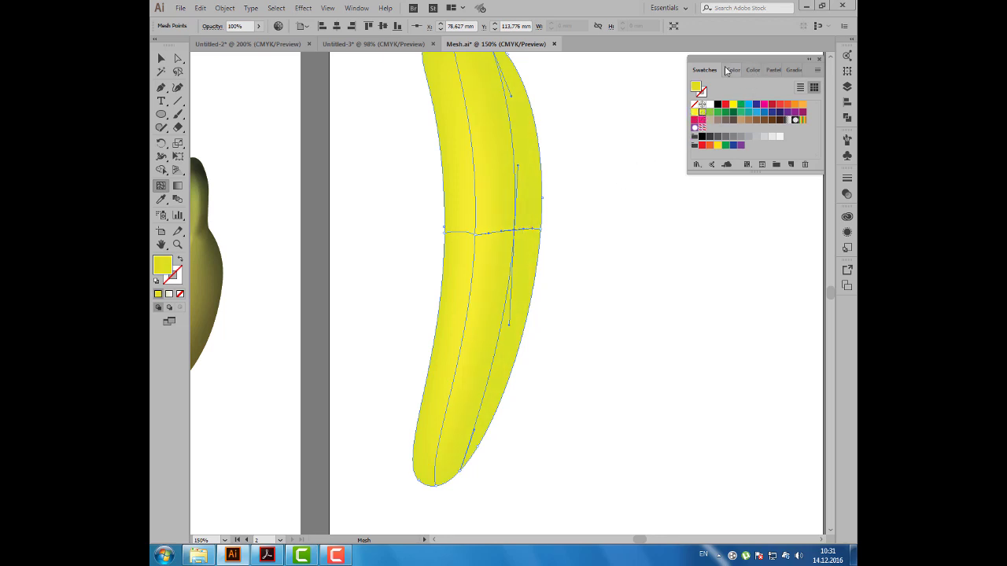
pyautogui.click(727, 70)
pyautogui.moveTo(727, 130); pyautogui.dragTo(732, 130)
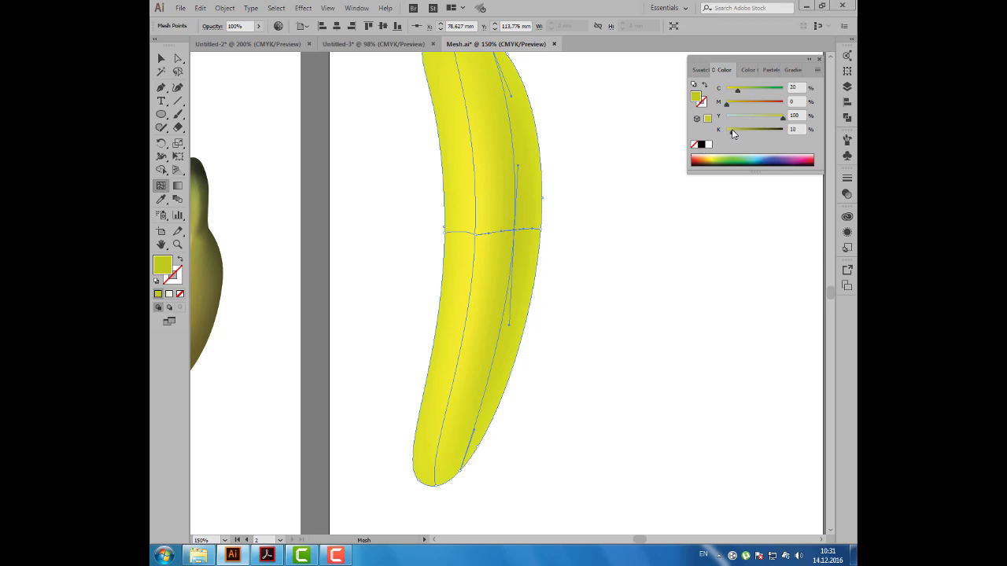
pyautogui.press('v')
pyautogui.click(641, 160)
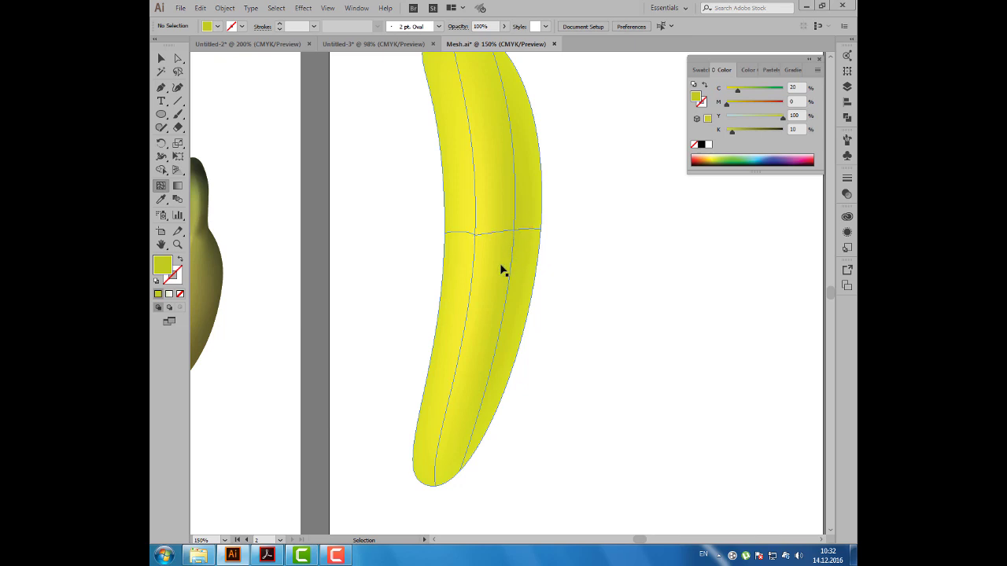
# - Add a centre mesh point and shade it a pale yellow-green
pyautogui.click(514, 233)
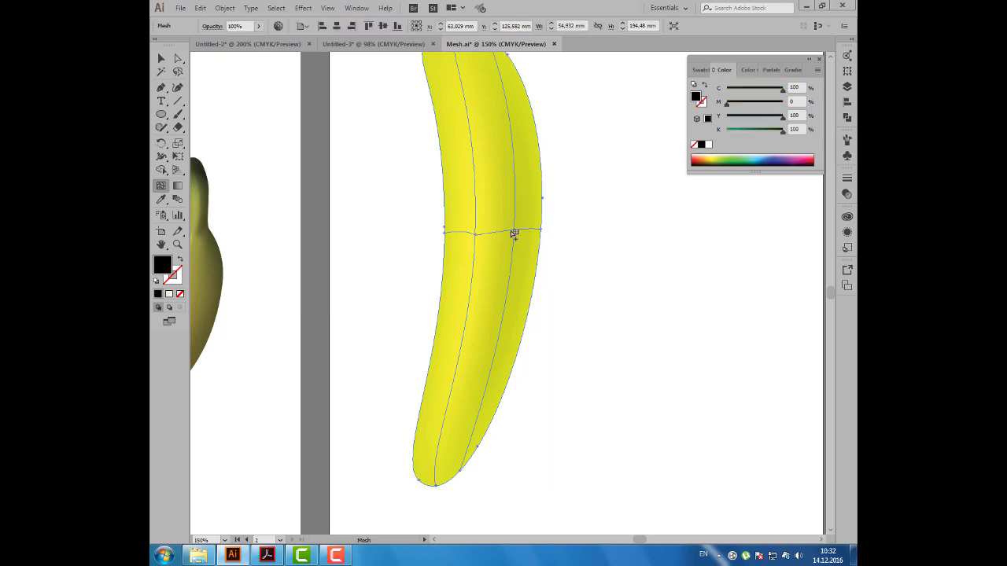
pyautogui.click(515, 233)
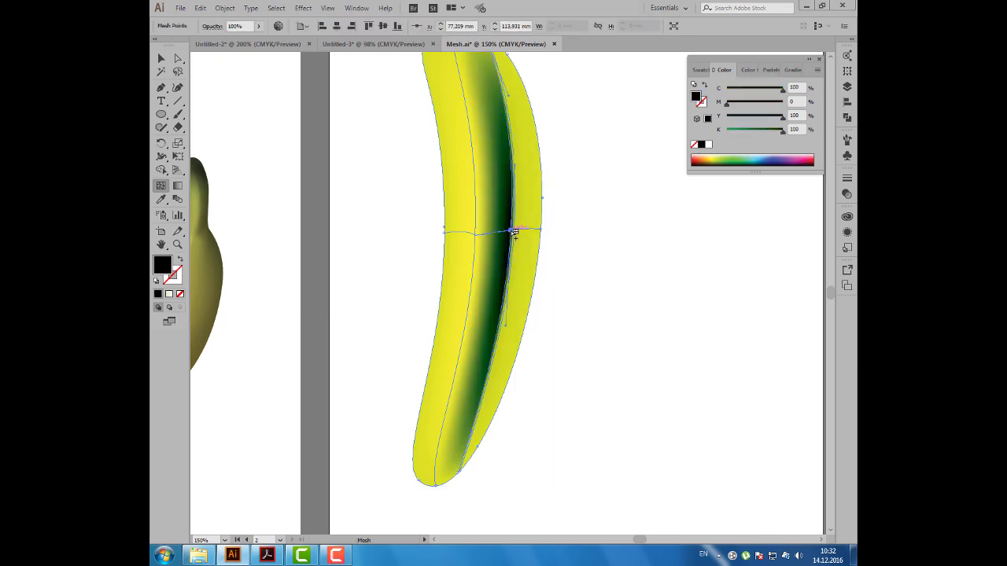
pyautogui.moveTo(782, 131)
pyautogui.mouseDown()
pyautogui.moveTo(732, 130)
pyautogui.moveTo(756, 119)
pyautogui.moveTo(728, 131)
pyautogui.mouseUp()
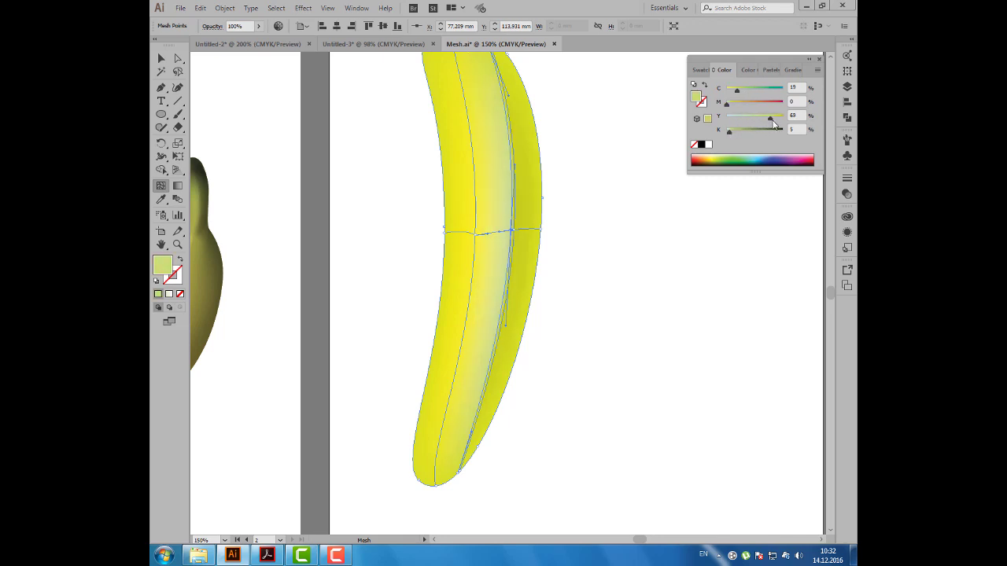
pyautogui.moveTo(759, 120); pyautogui.dragTo(776, 122)
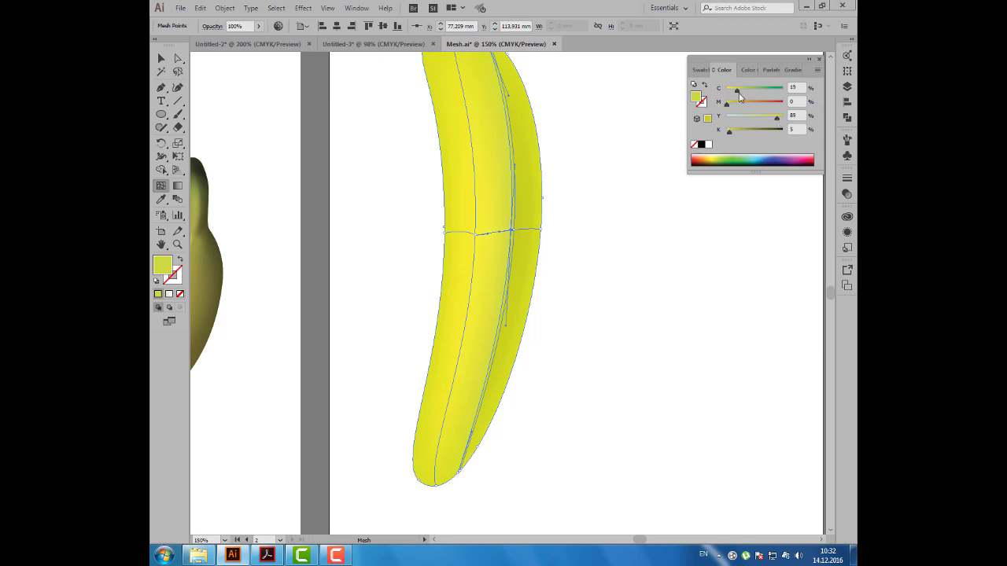
pyautogui.keyDown('ctrl'); pyautogui.click(628, 124); pyautogui.keyUp('ctrl')
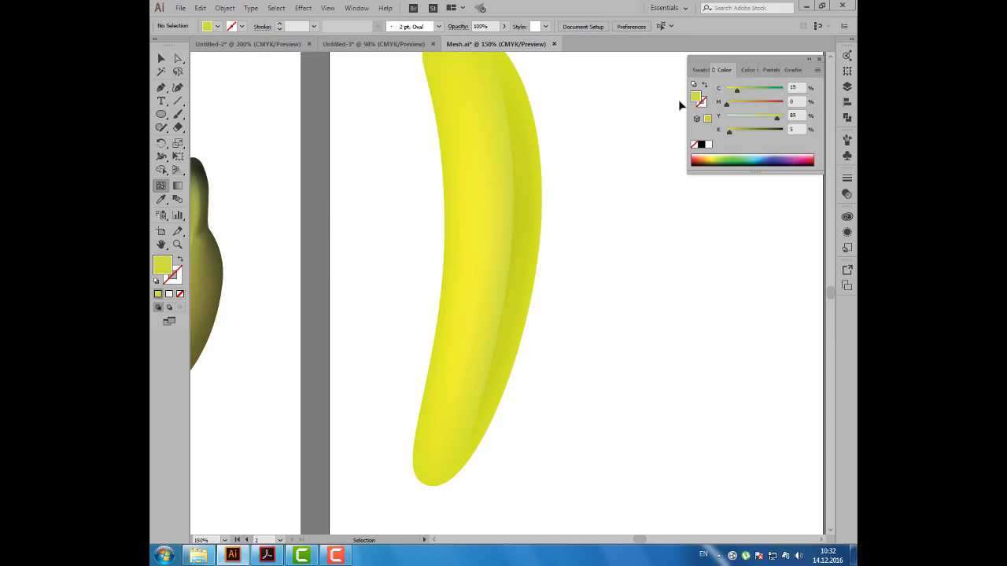
# - Undo the three centre-point colour changes and zoom out to both artboards
pyautogui.click(511, 231)
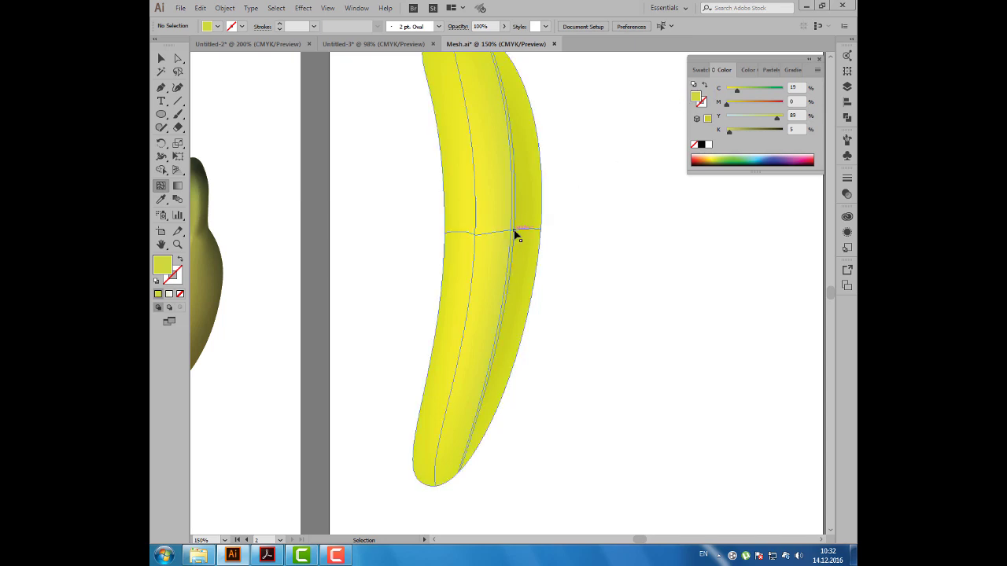
pyautogui.click(609, 186)
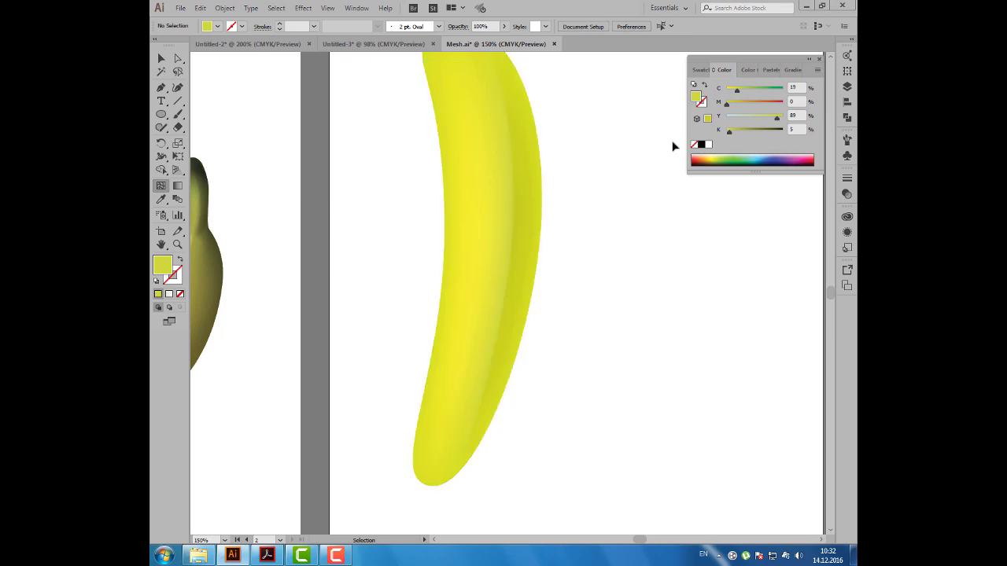
pyautogui.hotkey('ctrl', 'z')
pyautogui.hotkey('ctrl', 'z')
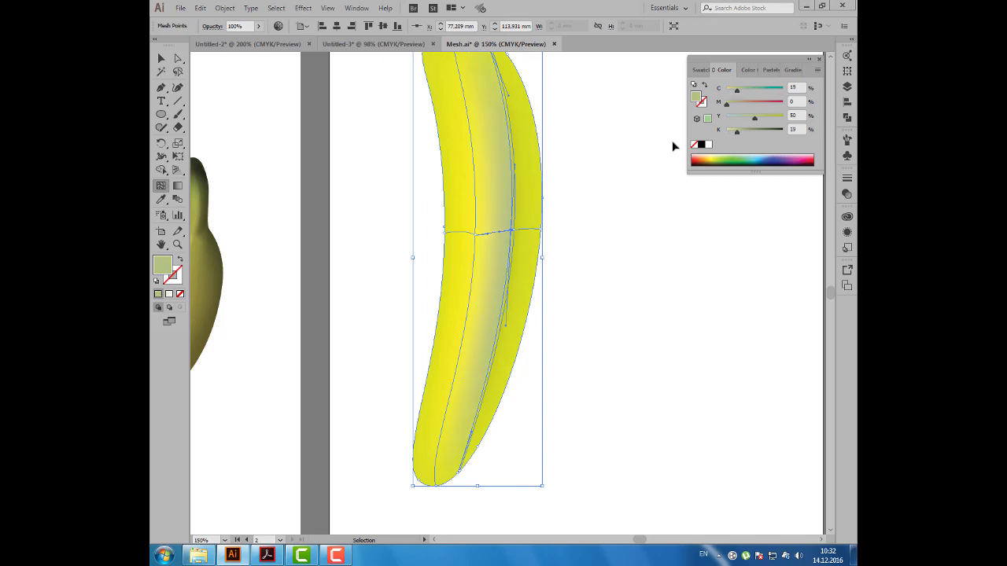
pyautogui.hotkey('ctrl', 'z')
pyautogui.hotkey('ctrl', 'z')
pyautogui.hotkey('ctrl', 'z')
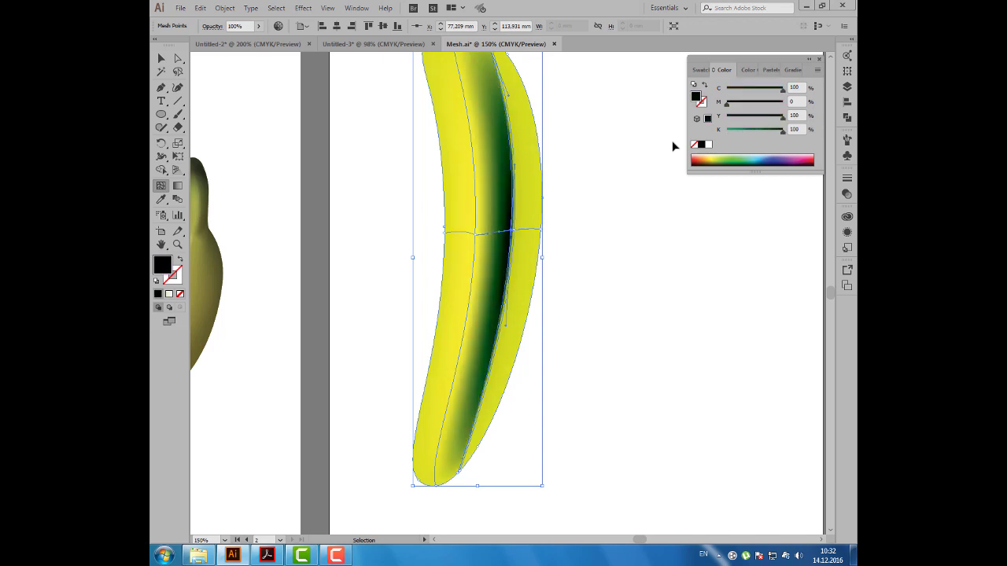
pyautogui.hotkey('ctrl', 'z')
pyautogui.hotkey('ctrl', 'z')
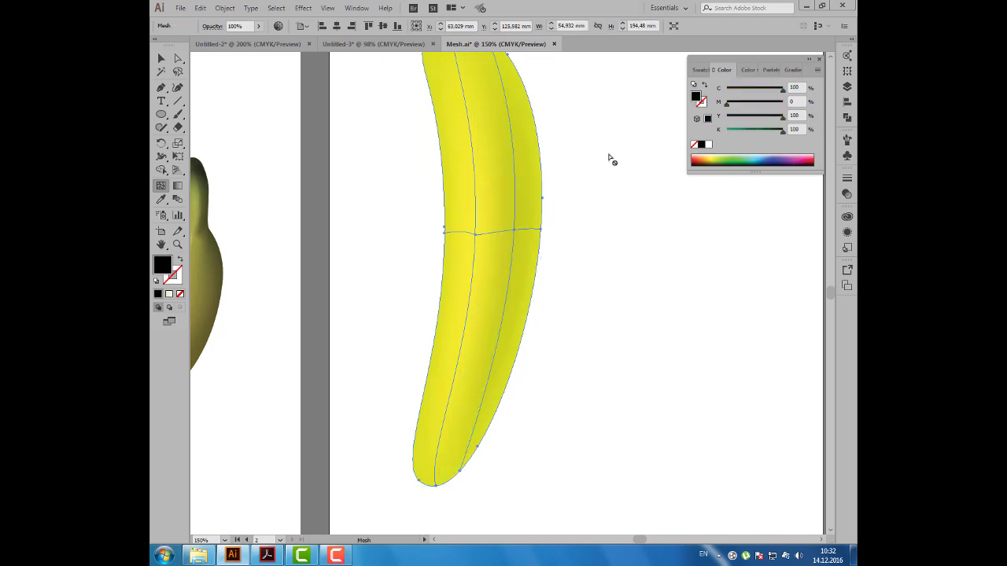
pyautogui.hotkey('ctrl', '-')
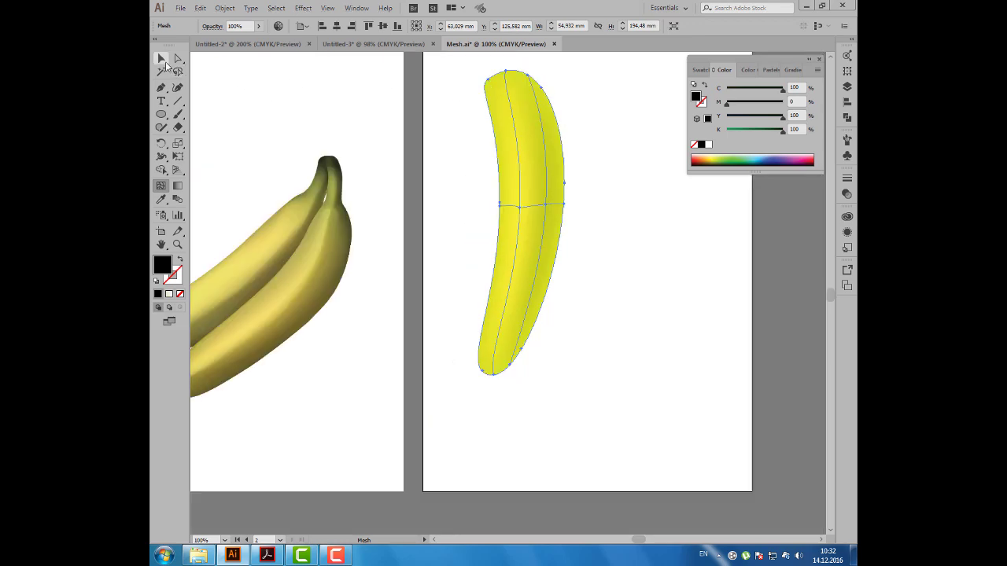
# - Select the mesh point at the banana's top tip and zoom in to 150%
pyautogui.click(161, 59)
pyautogui.click(267, 90)
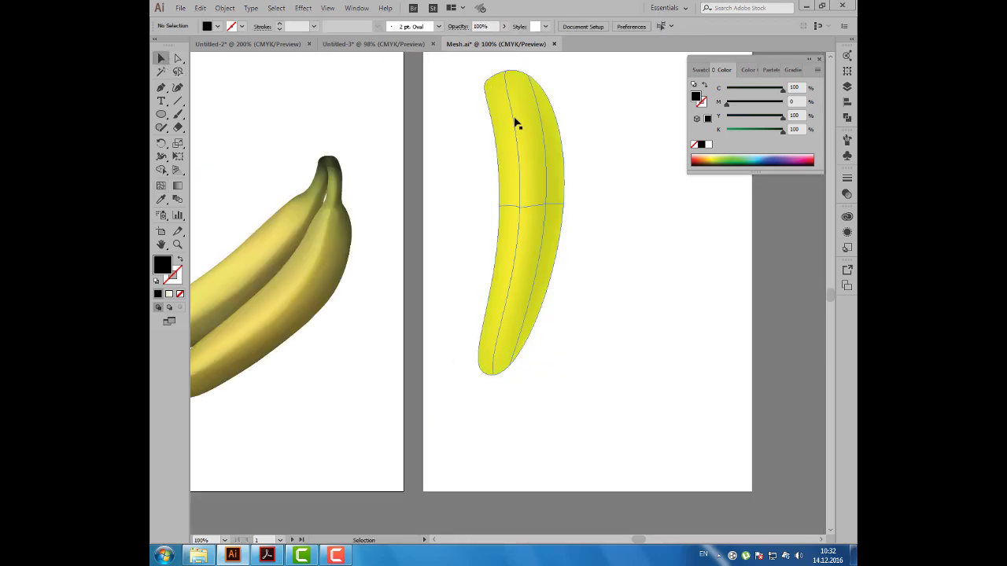
pyautogui.moveTo(510, 136); pyautogui.dragTo(493, 198)
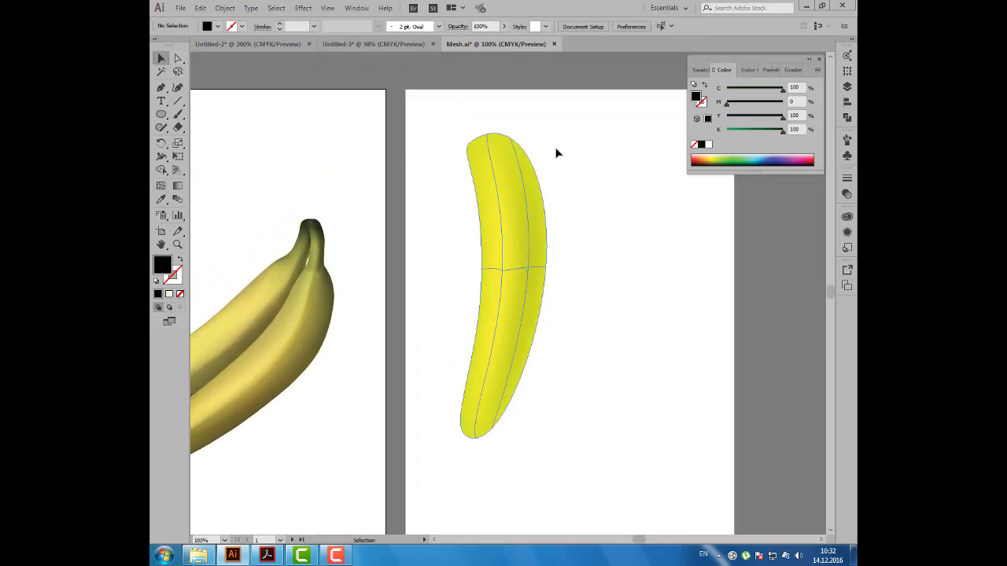
pyautogui.click(179, 59)
pyautogui.click(528, 269)
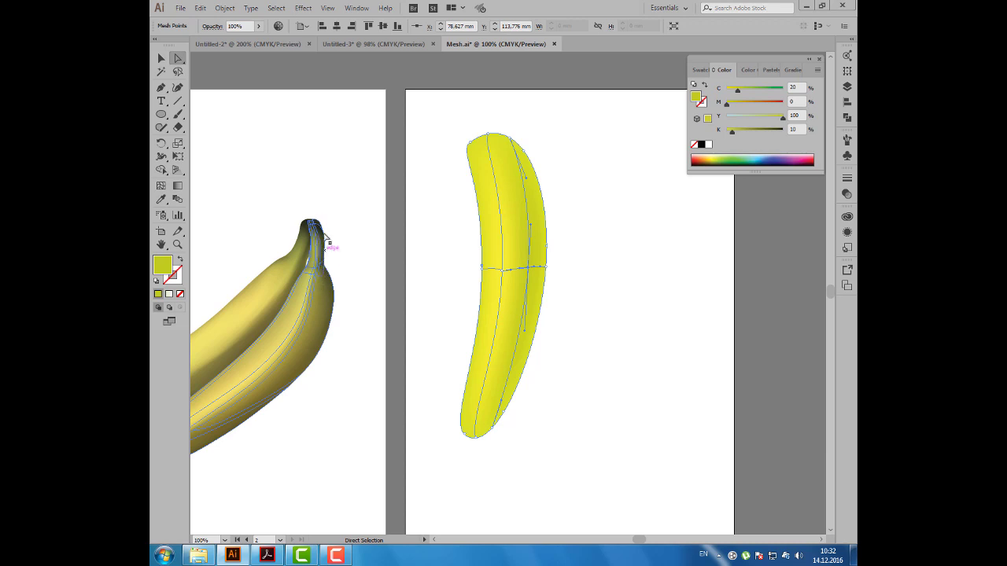
pyautogui.click(170, 187)
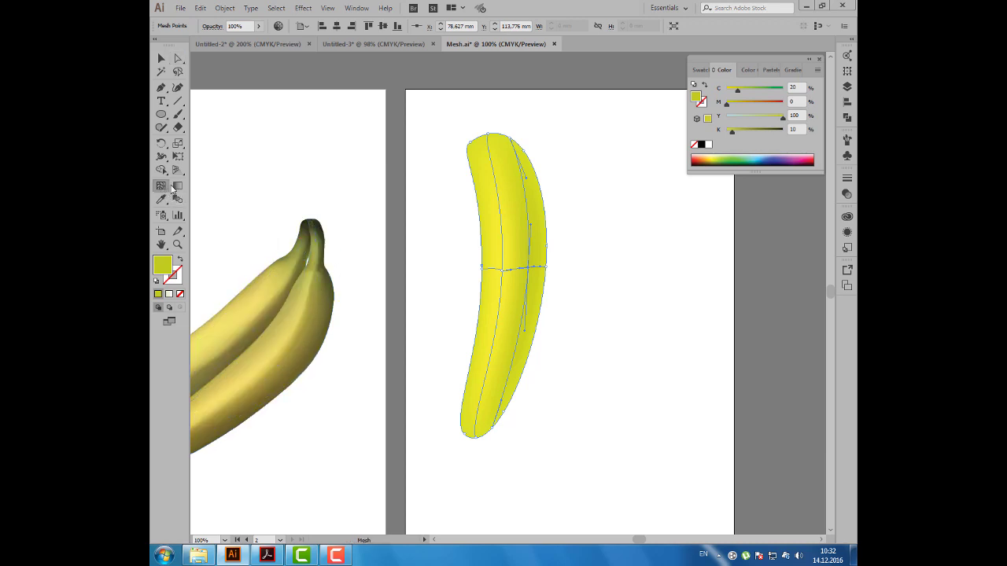
pyautogui.click(515, 146)
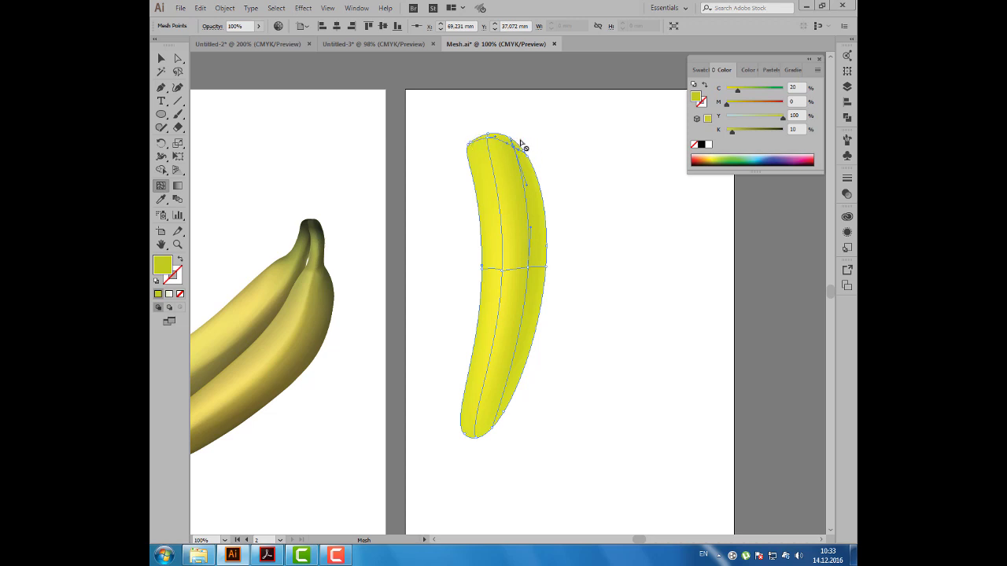
pyautogui.scroll(1, 532, 154)
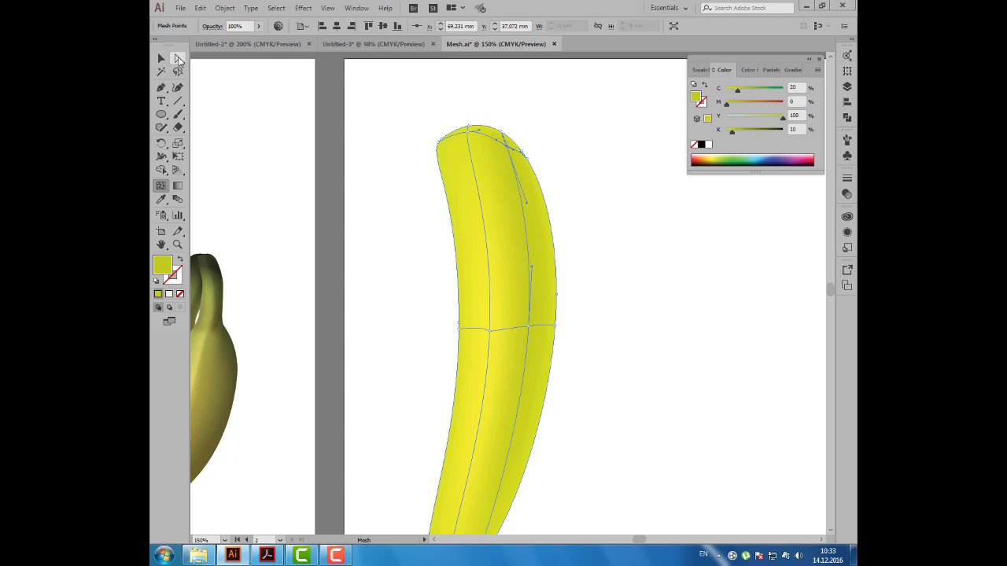
# - Pull the top mesh points up into a narrow stalk tip and colour it olive
pyautogui.click(179, 59)
pyautogui.click(442, 139)
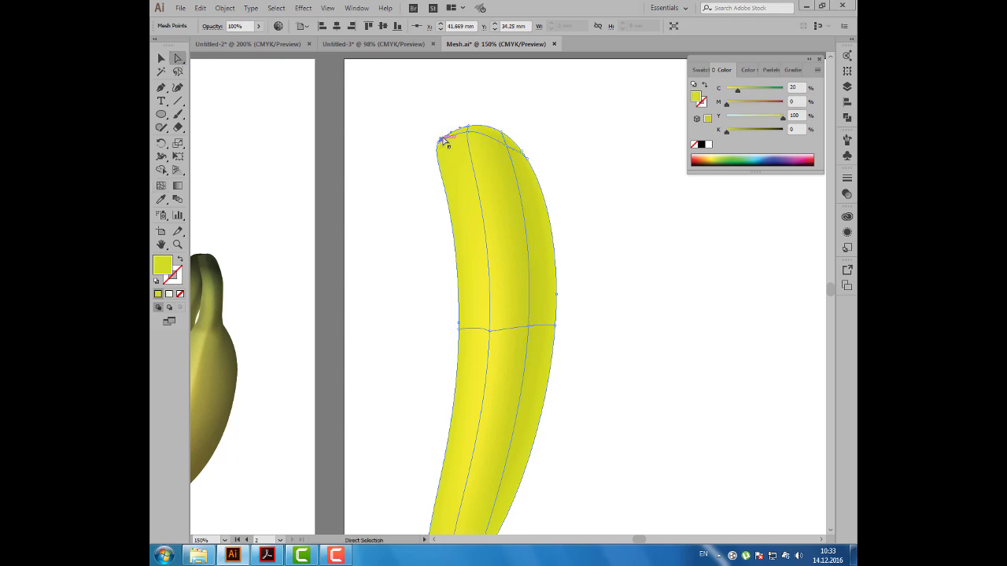
pyautogui.moveTo(442, 140); pyautogui.dragTo(441, 93)
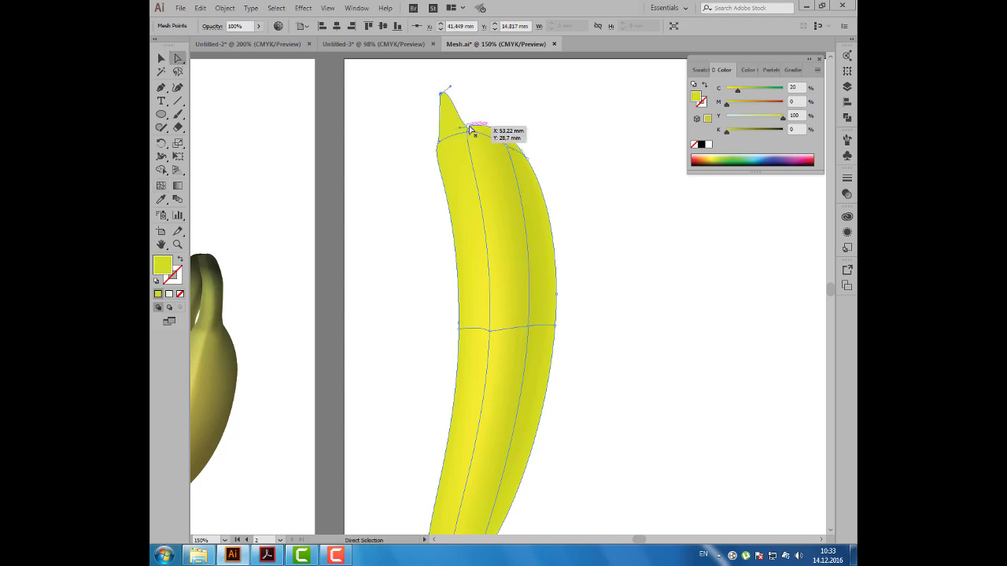
pyautogui.moveTo(470, 130); pyautogui.dragTo(443, 97)
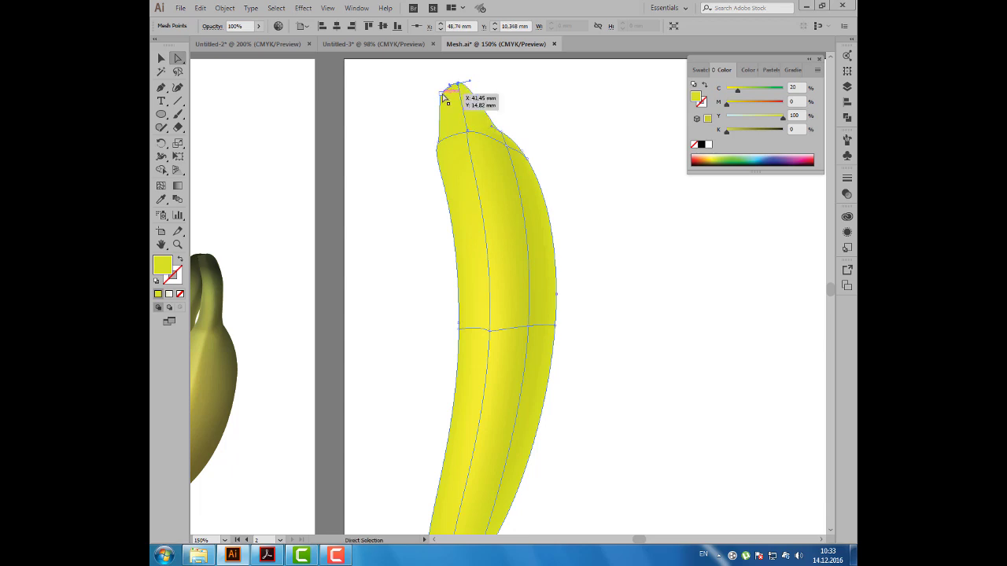
pyautogui.moveTo(443, 97); pyautogui.dragTo(441, 85)
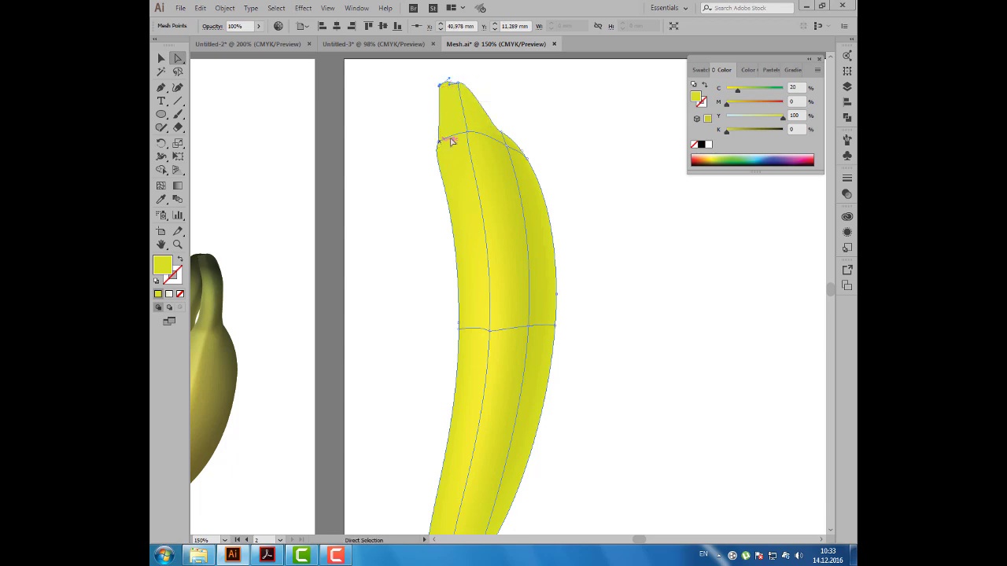
pyautogui.moveTo(500, 132); pyautogui.dragTo(484, 118)
pyautogui.moveTo(470, 82)
pyautogui.mouseDown()
pyautogui.moveTo(440, 79)
pyautogui.moveTo(482, 94)
pyautogui.mouseUp()
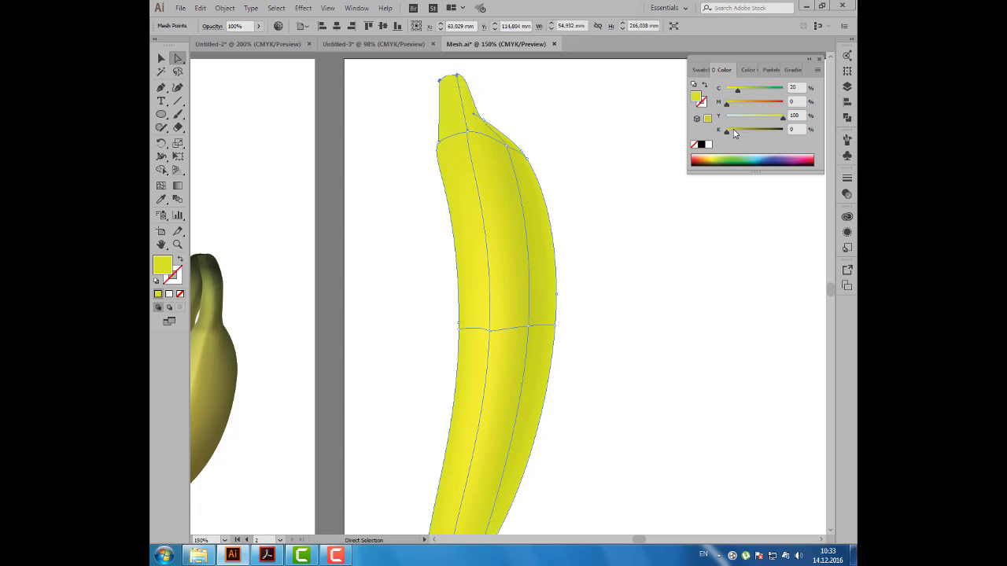
pyautogui.moveTo(727, 131); pyautogui.dragTo(755, 132)
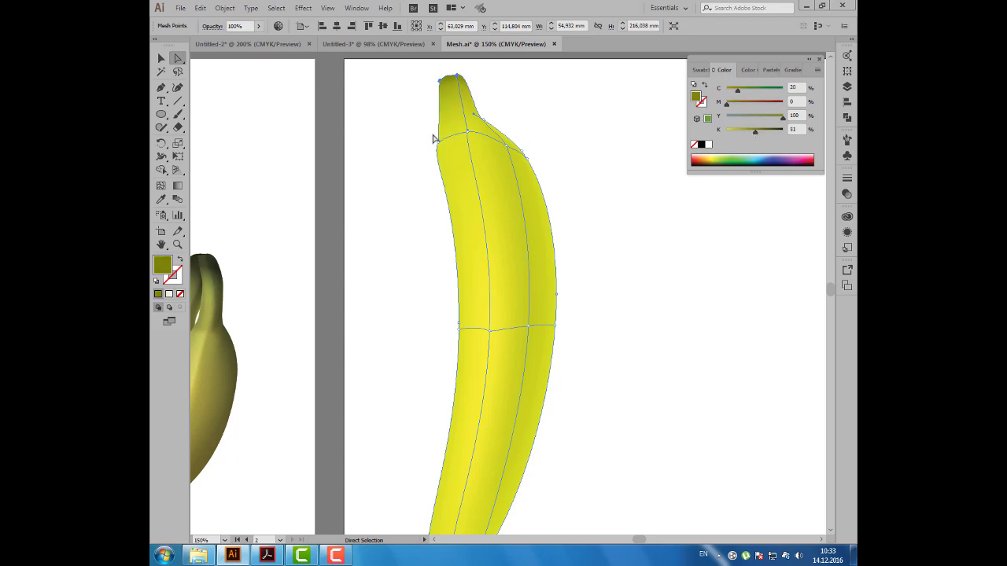
# - Nudge the upper-left edge mesh point right twice to slim the banana's neck
pyautogui.click(441, 147)
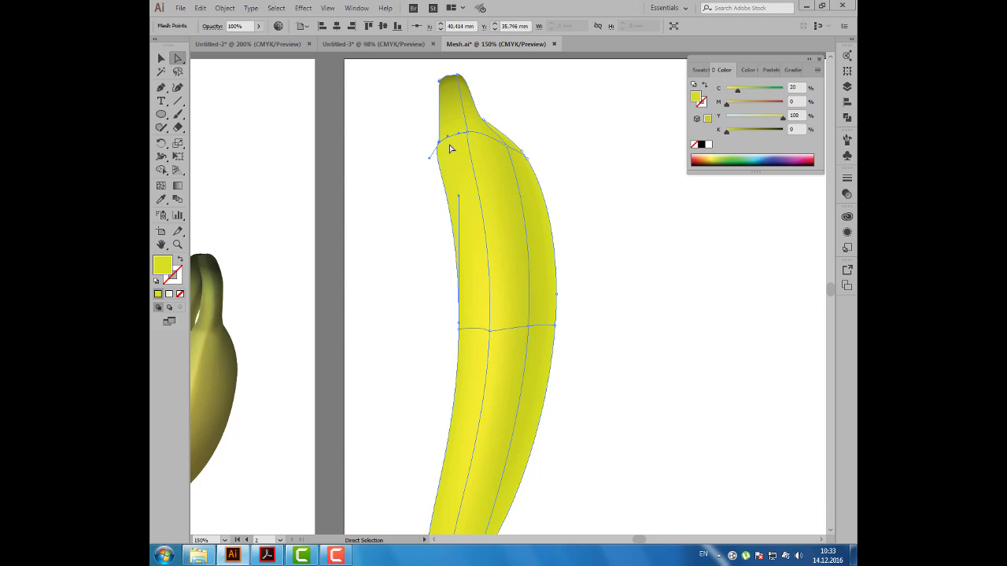
pyautogui.press('Right')
pyautogui.press('Right')
pyautogui.press('Right')
pyautogui.press('Right')
pyautogui.press('Right')
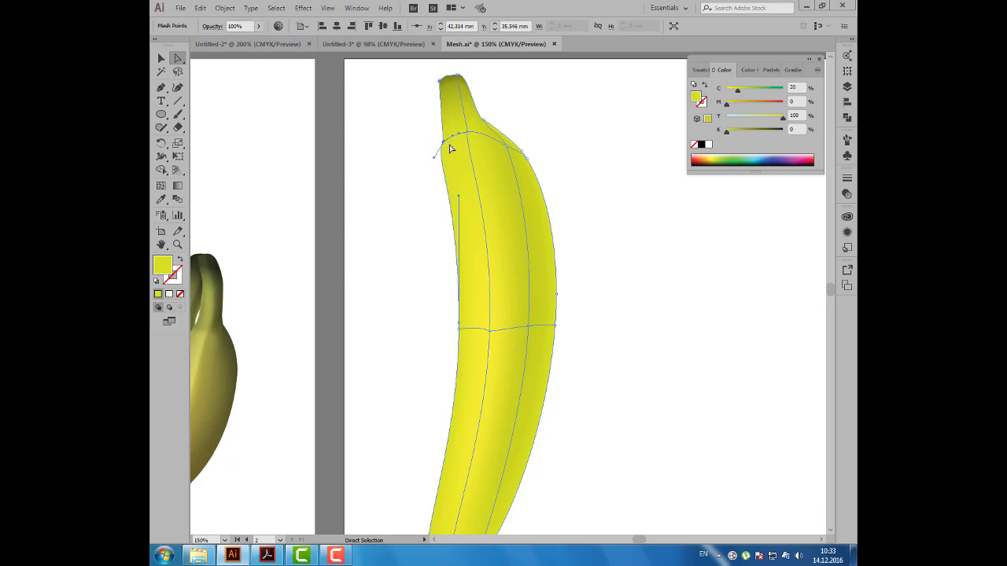
pyautogui.press('Right')
pyautogui.press('Right')
pyautogui.press('Right')
pyautogui.press('Right')
pyautogui.press('Right')
pyautogui.press('Right')
pyautogui.press('Right')
pyautogui.press('Right')
pyautogui.press('Right')
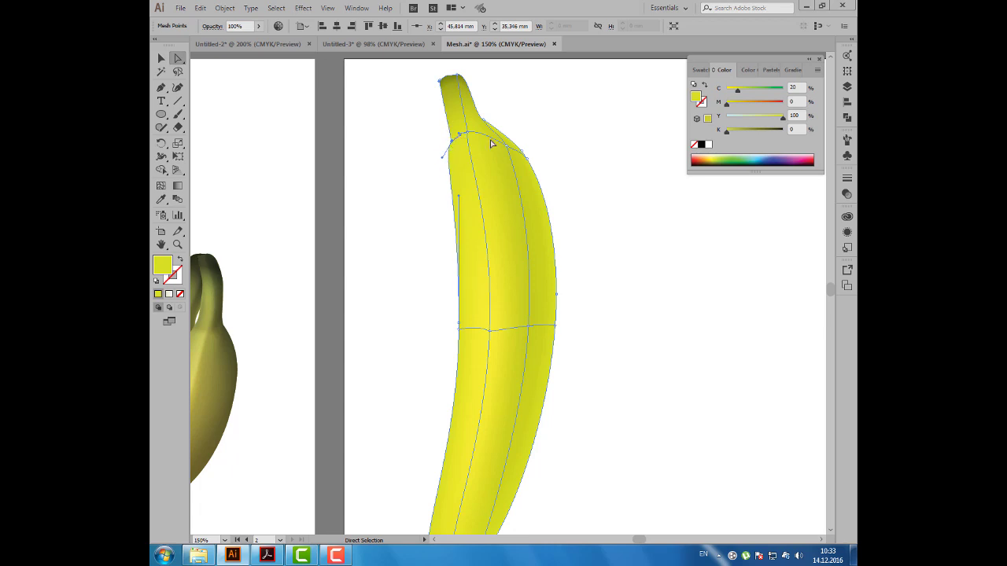
pyautogui.click(602, 173)
pyautogui.hotkey('ctrl', '-')
pyautogui.hotkey('ctrl', '-')
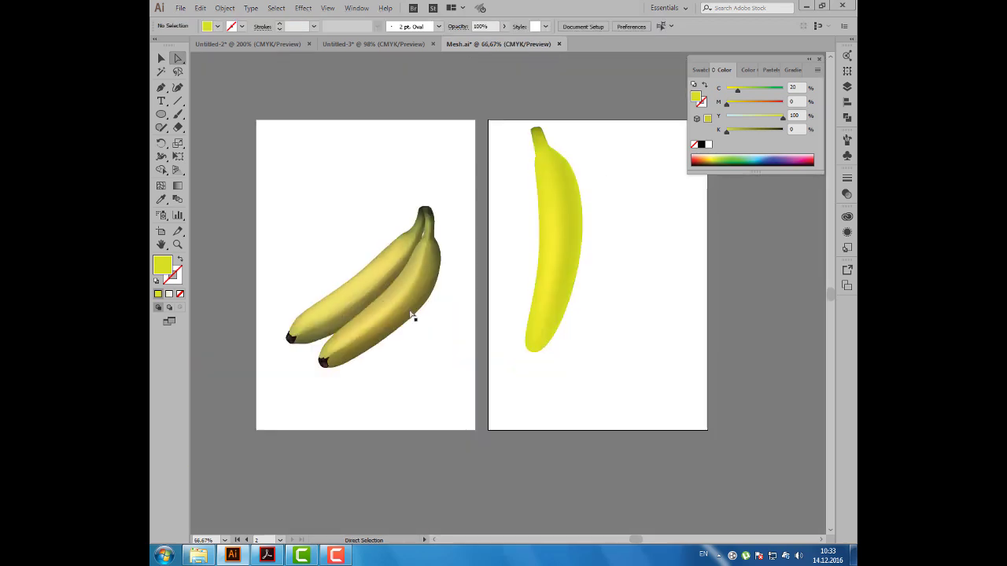
# - Drag the dark tip of the lower reference banana down-left, clear of the bunch
pyautogui.scroll(3, 322, 379)
pyautogui.scroll(1, 323, 379)
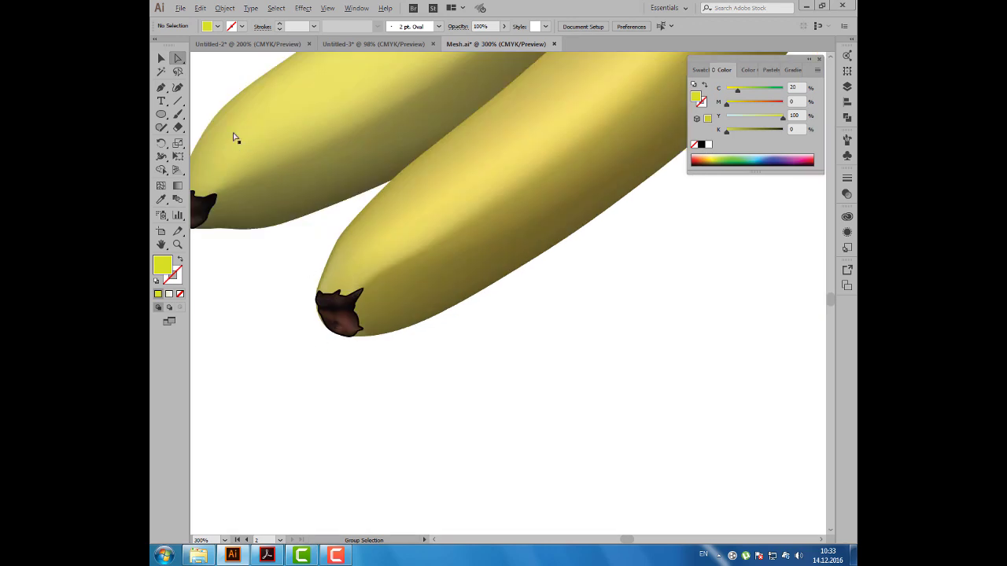
pyautogui.click(161, 58)
pyautogui.moveTo(339, 312); pyautogui.dragTo(324, 366)
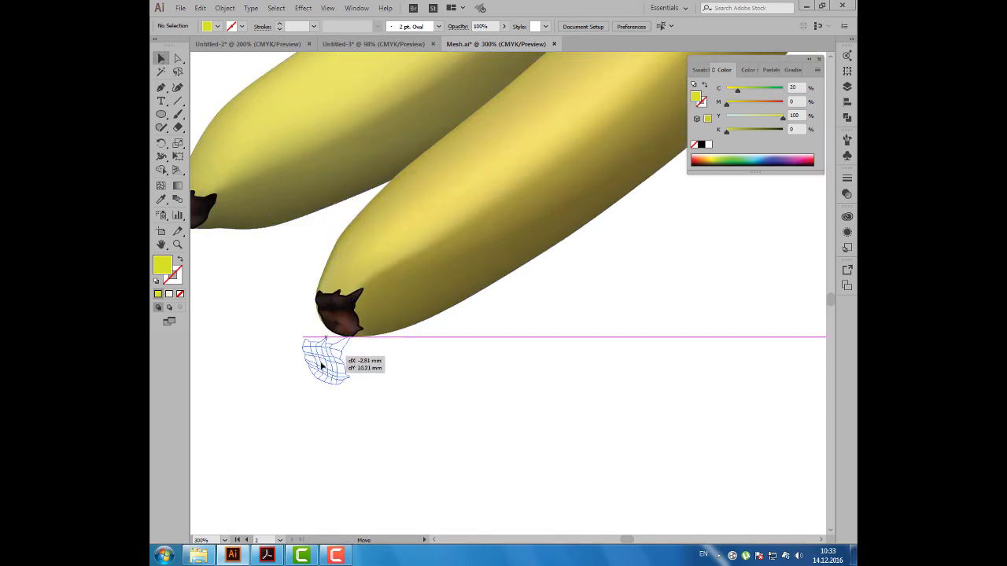
pyautogui.click(574, 325)
pyautogui.scroll(-1, 572, 323)
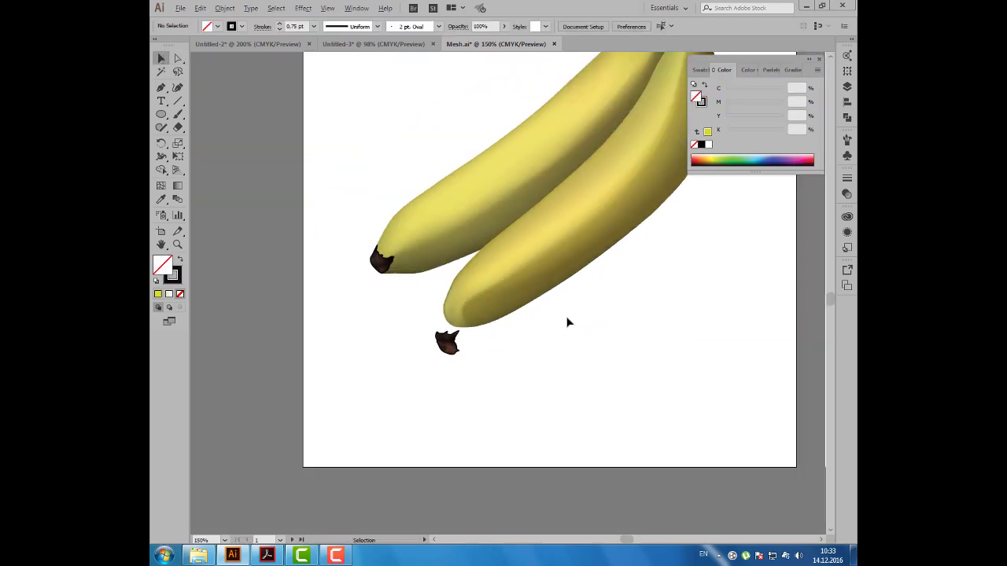
pyautogui.moveTo(645, 290)
pyautogui.mouseDown()
pyautogui.moveTo(440, 316)
pyautogui.moveTo(320, 364)
pyautogui.mouseUp()
pyautogui.moveTo(569, 274); pyautogui.dragTo(483, 343)
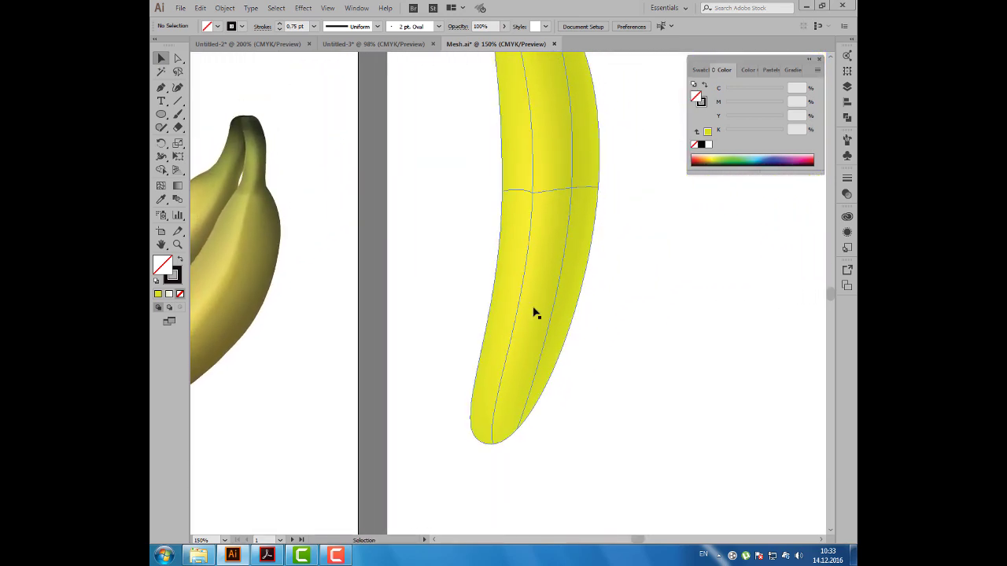
pyautogui.scroll(-1, 532, 310)
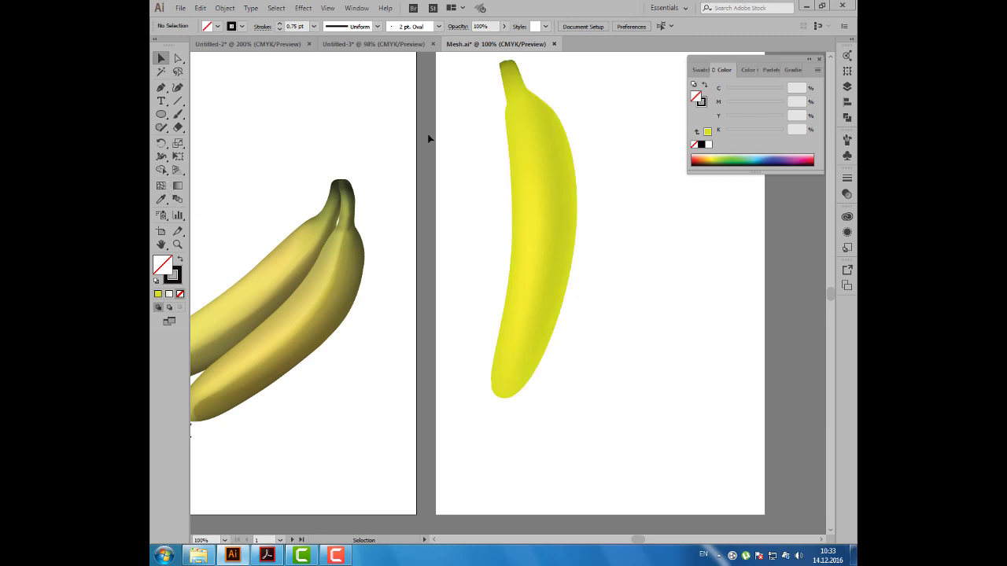
# - Select the yellow banana mesh, move the Color panel lower, and show the Window menu
pyautogui.click(519, 150)
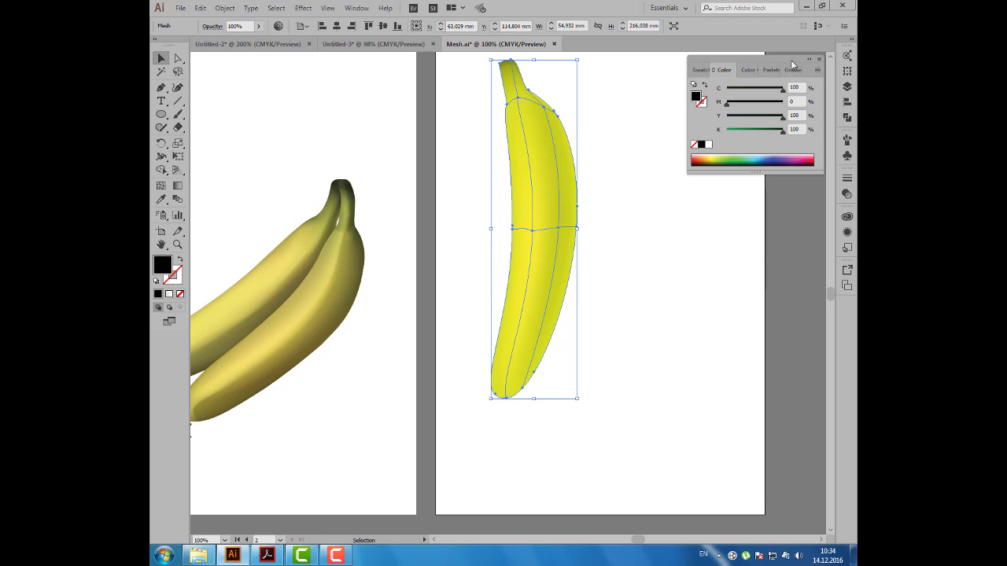
pyautogui.moveTo(792, 60); pyautogui.dragTo(787, 122)
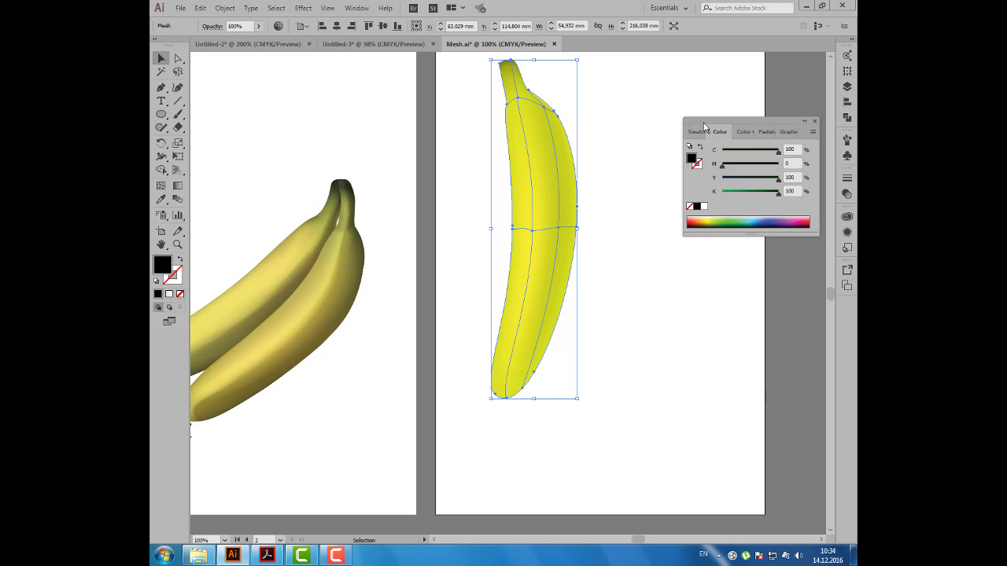
pyautogui.moveTo(704, 126); pyautogui.dragTo(710, 132)
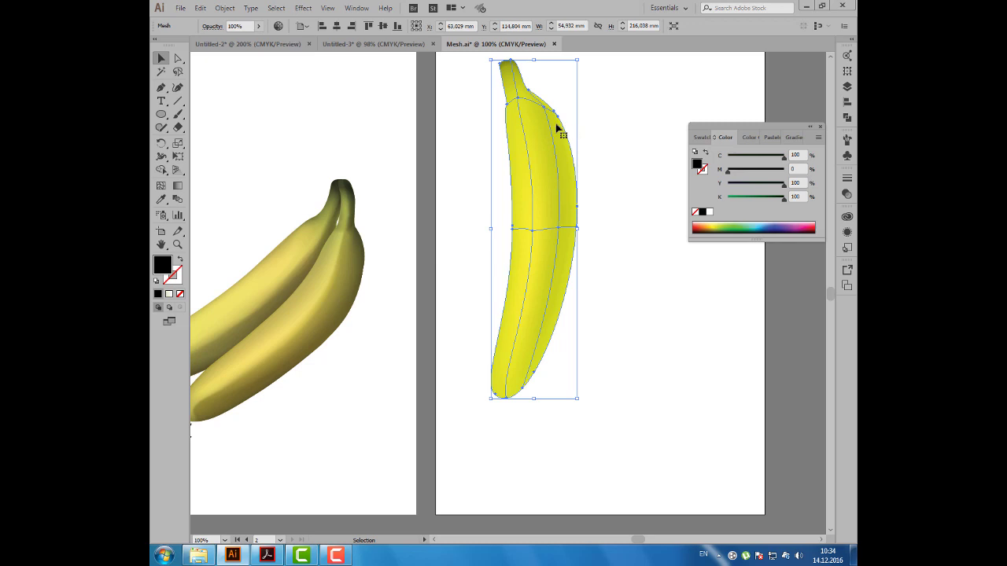
pyautogui.click(358, 9)
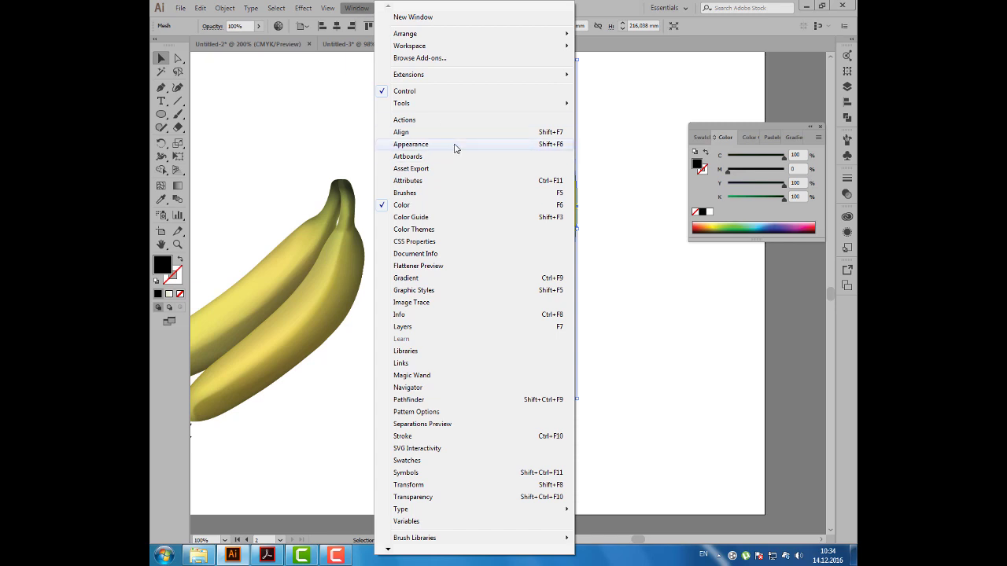
# - Show the Appearance panel and add a green 4 pt stroke to the banana
pyautogui.click(454, 148)
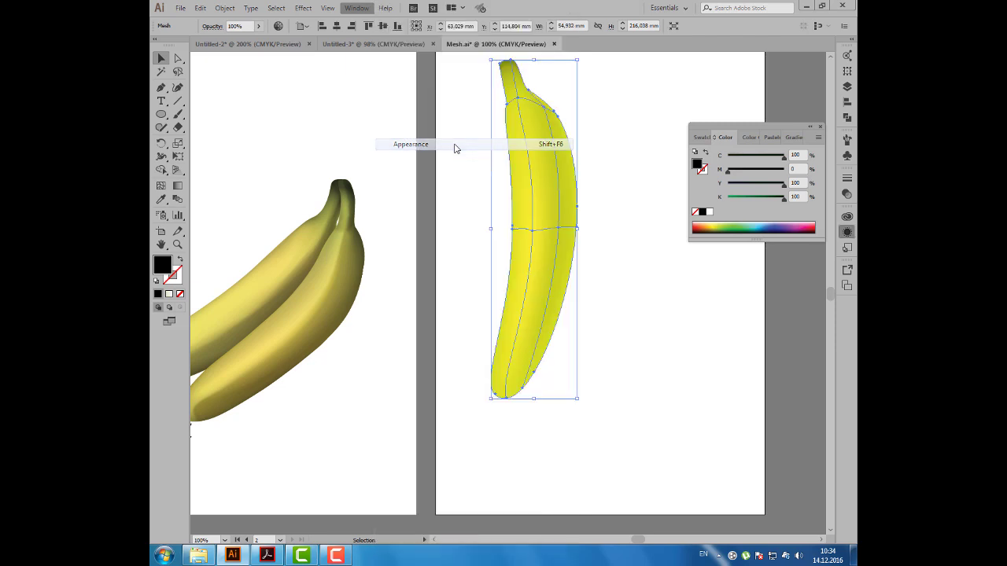
pyautogui.moveTo(729, 216); pyautogui.dragTo(695, 250)
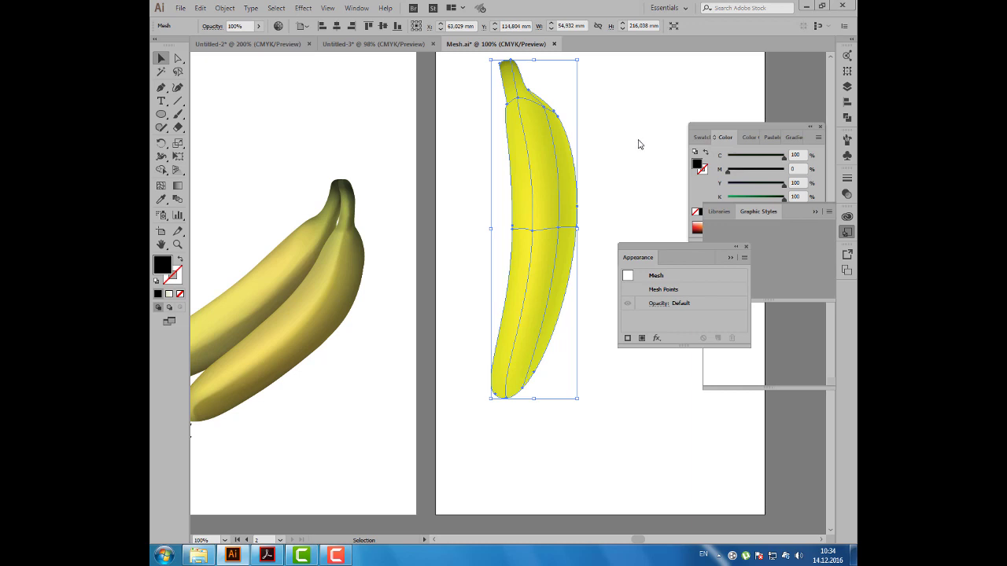
pyautogui.moveTo(641, 246); pyautogui.dragTo(613, 246)
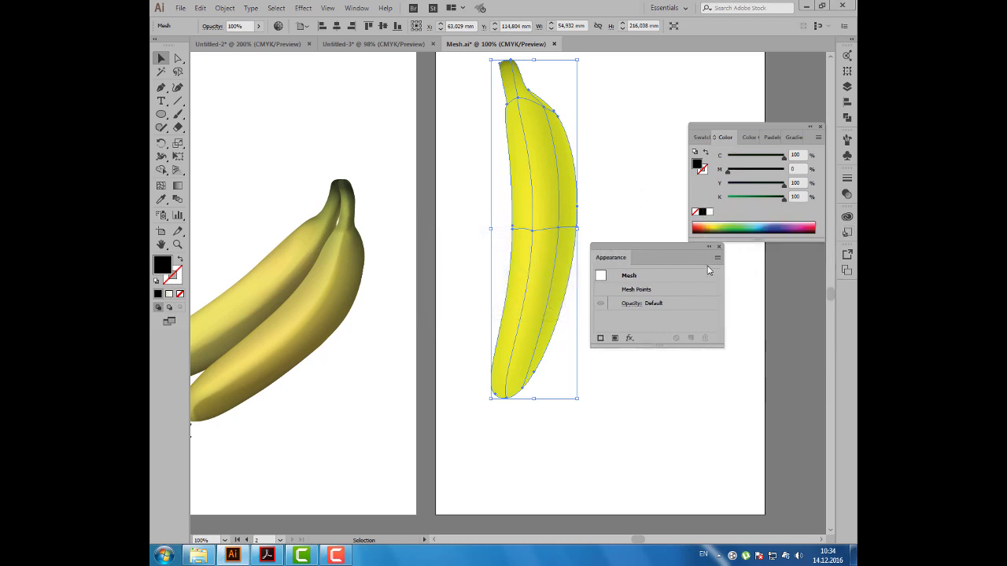
pyautogui.click(716, 258)
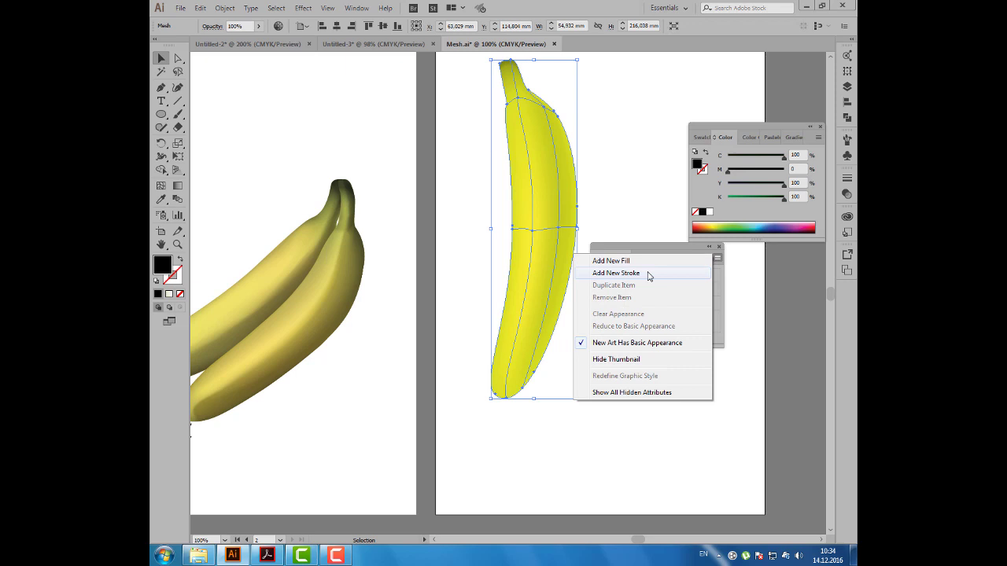
pyautogui.click(648, 274)
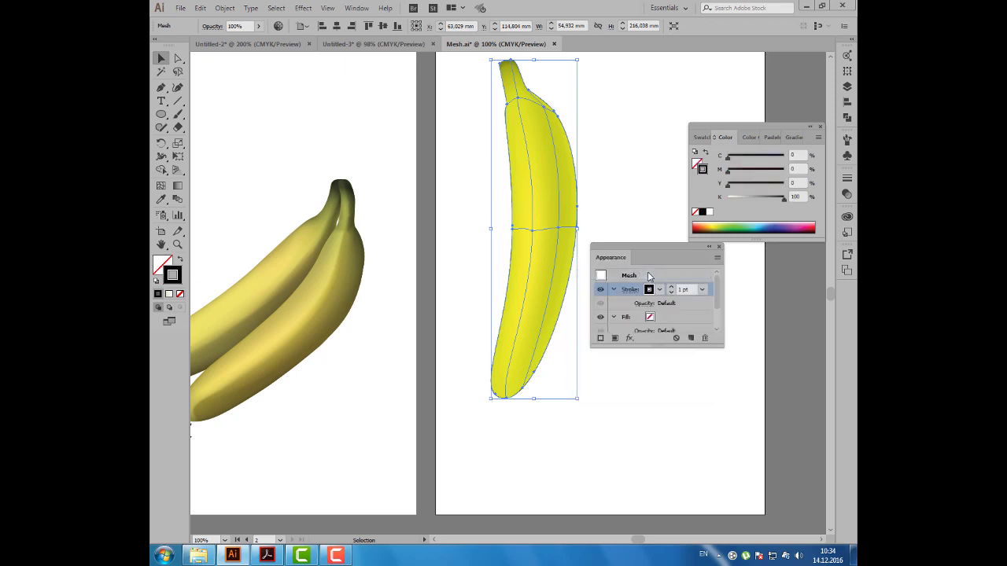
pyautogui.click(740, 227)
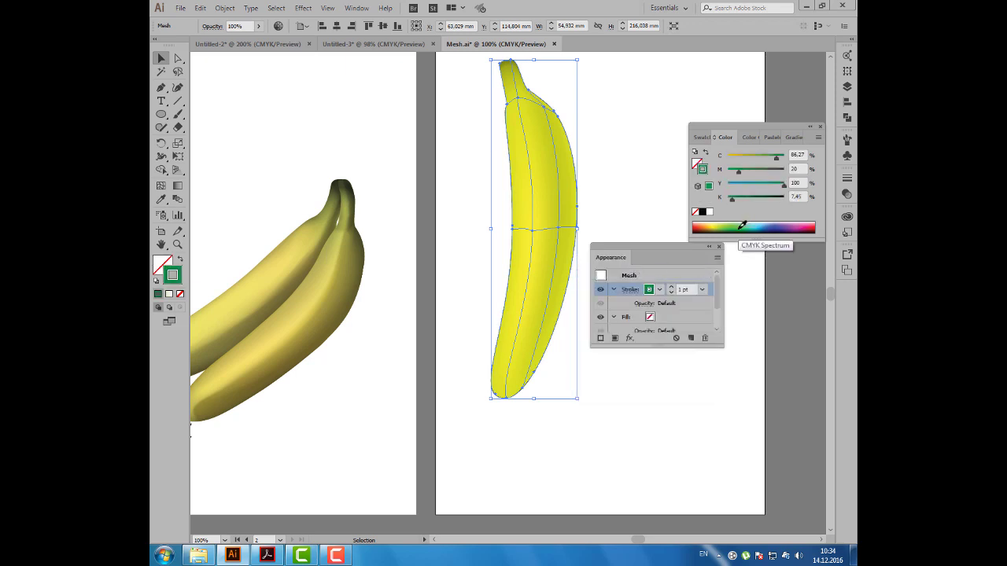
pyautogui.click(671, 286)
pyautogui.click(671, 287)
pyautogui.click(671, 287)
# - Preview the outlined banana, then undo the stroke back to no outline
pyautogui.click(658, 228)
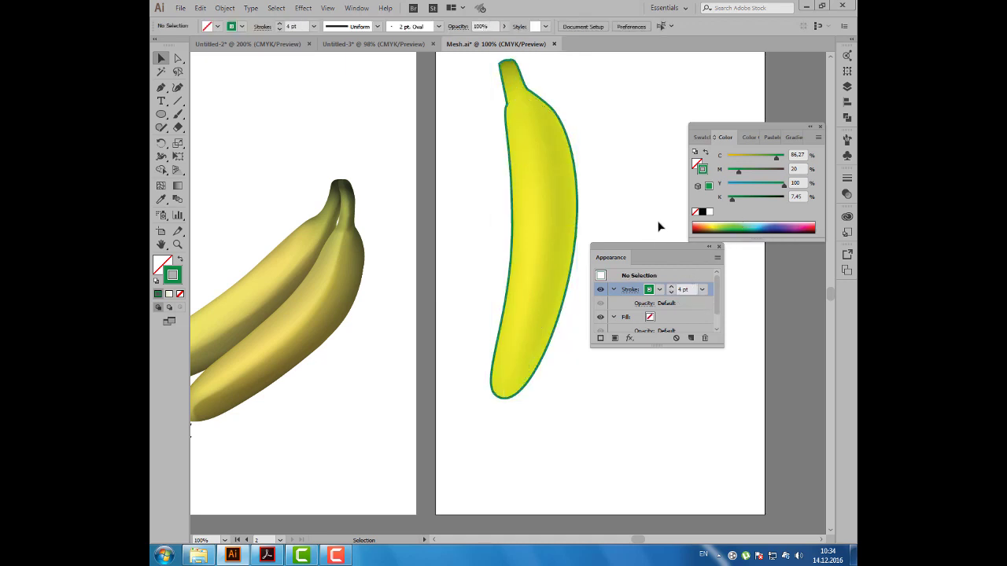
pyautogui.moveTo(629, 258); pyautogui.dragTo(657, 278)
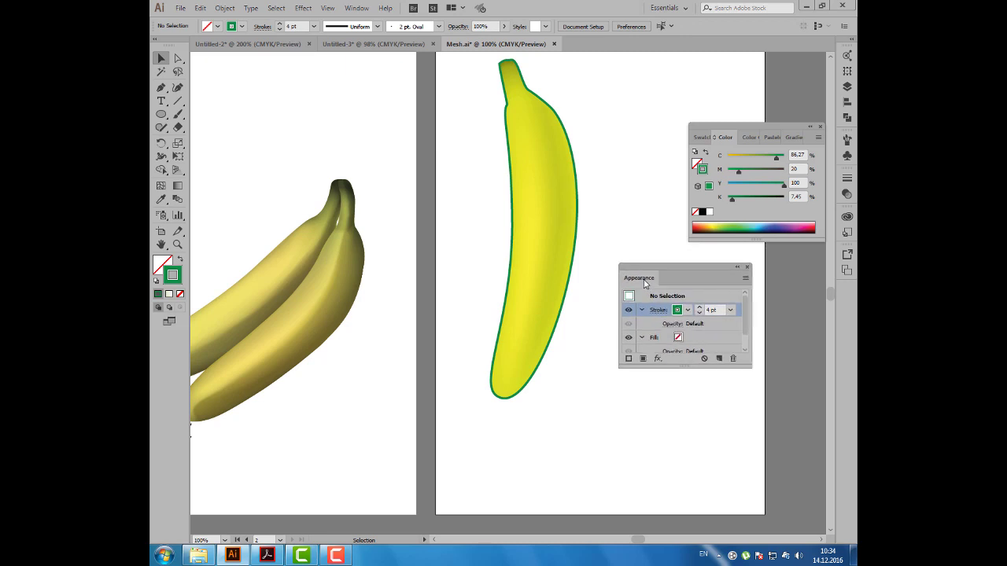
pyautogui.click(522, 234)
pyautogui.press('ctrl')
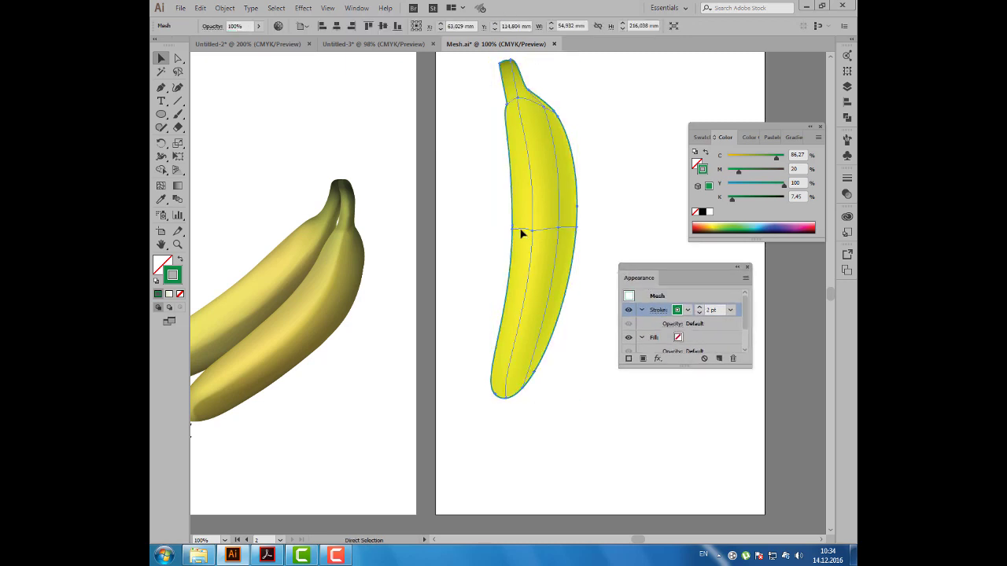
pyautogui.press('d')
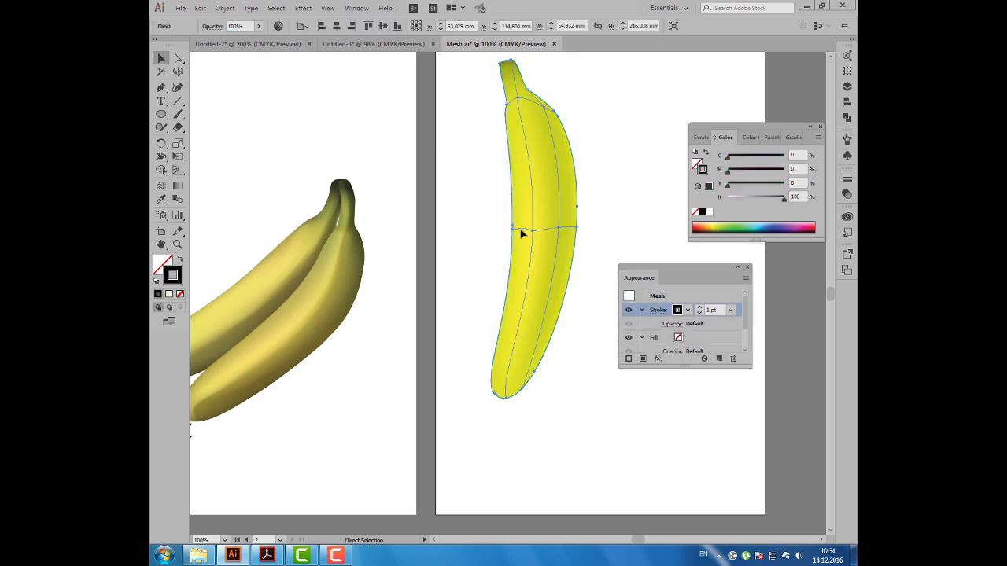
pyautogui.click(633, 191)
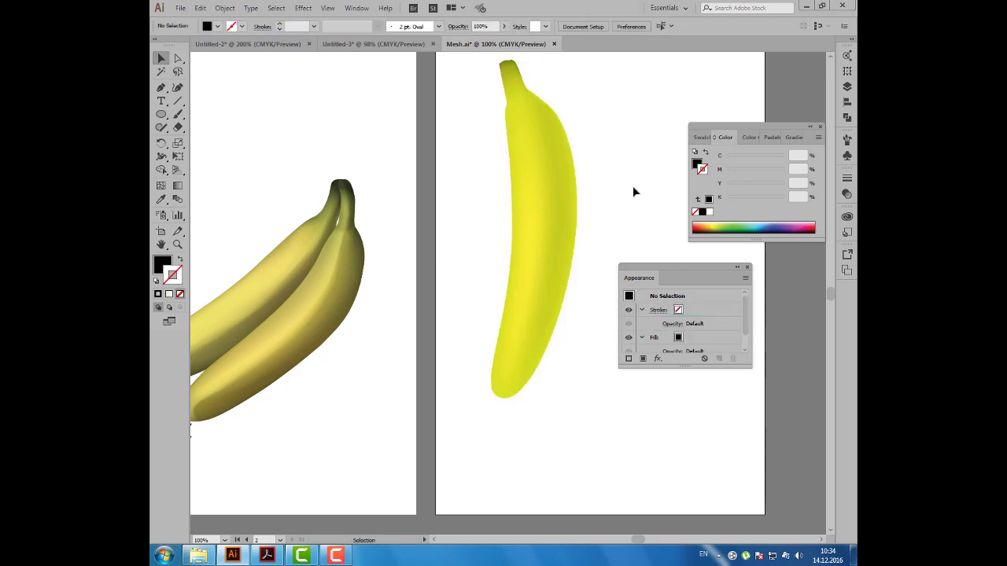